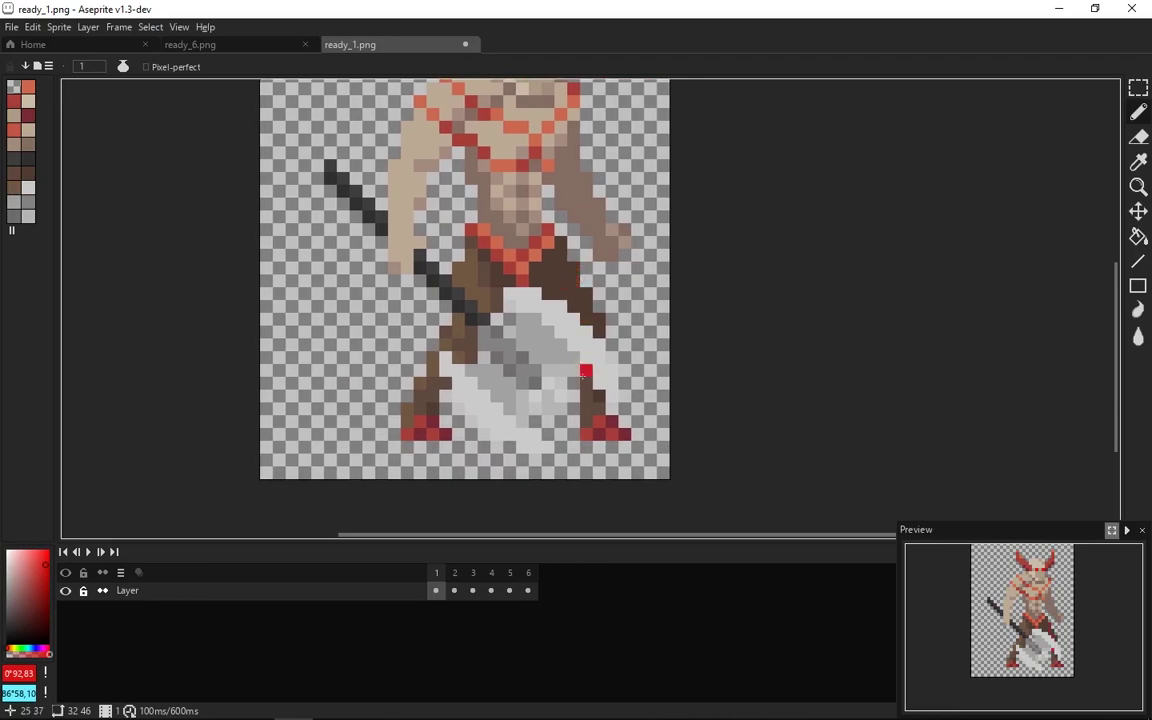
Rename the sprite's only layer to "main".
{"action": "double_click", "coordinate": [137, 594]}
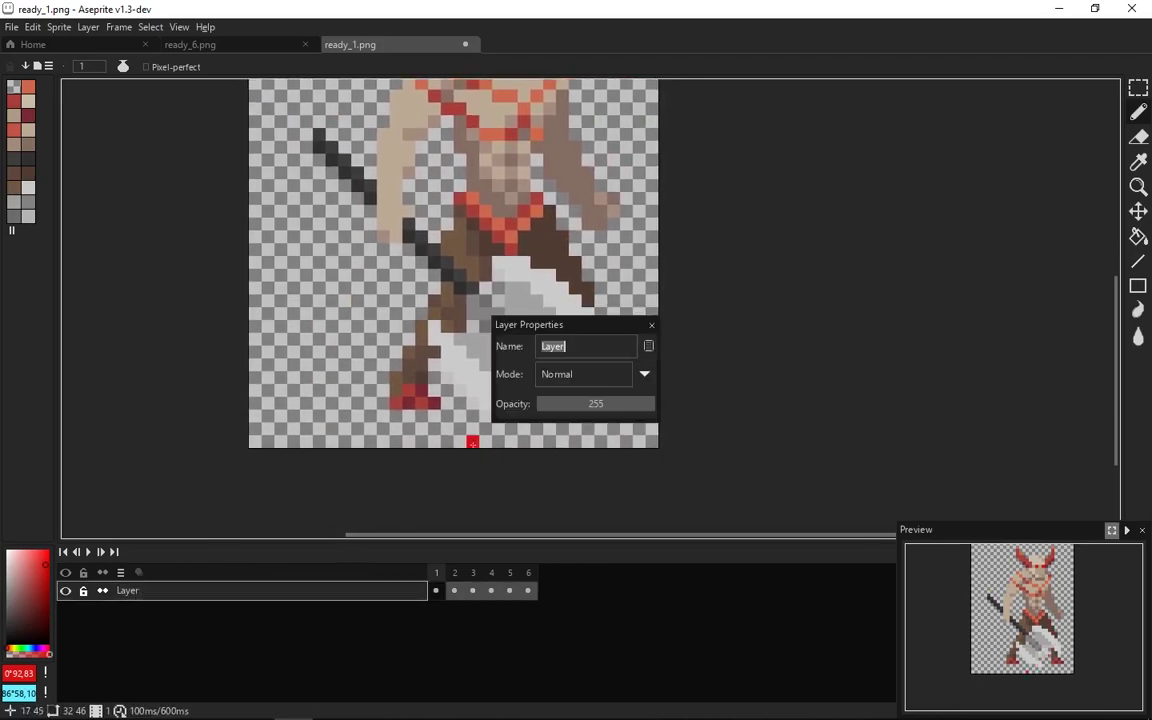
{"action": "type", "text": "main"}
{"action": "key", "text": "Return"}
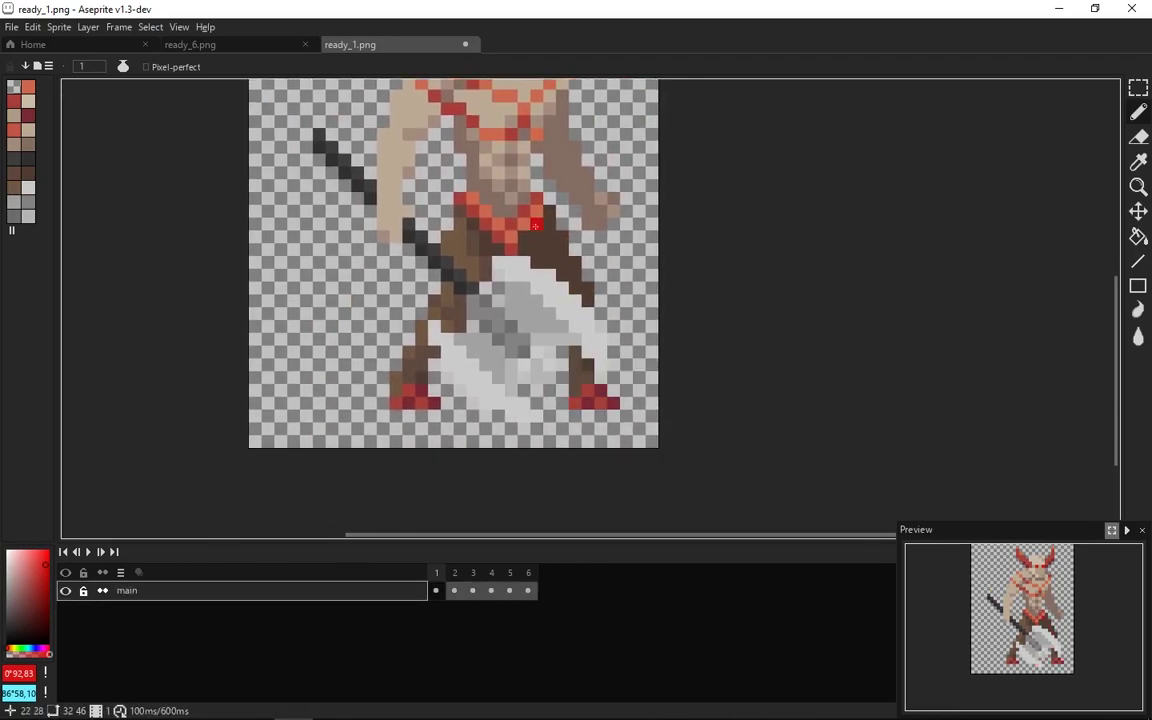
Create a new layer above main and name it "neon".
{"action": "left_click", "coordinate": [88, 27]}
{"action": "mouse_move", "coordinate": [147, 120]}
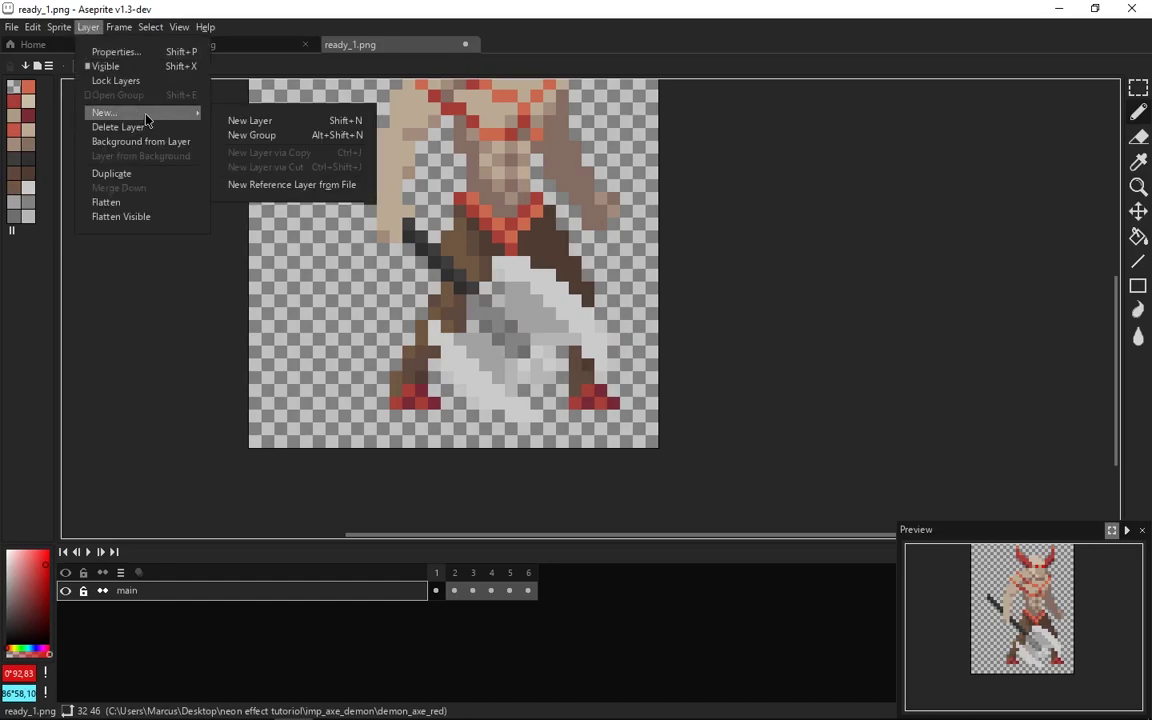
{"action": "left_click", "coordinate": [250, 120]}
{"action": "double_click", "coordinate": [200, 595]}
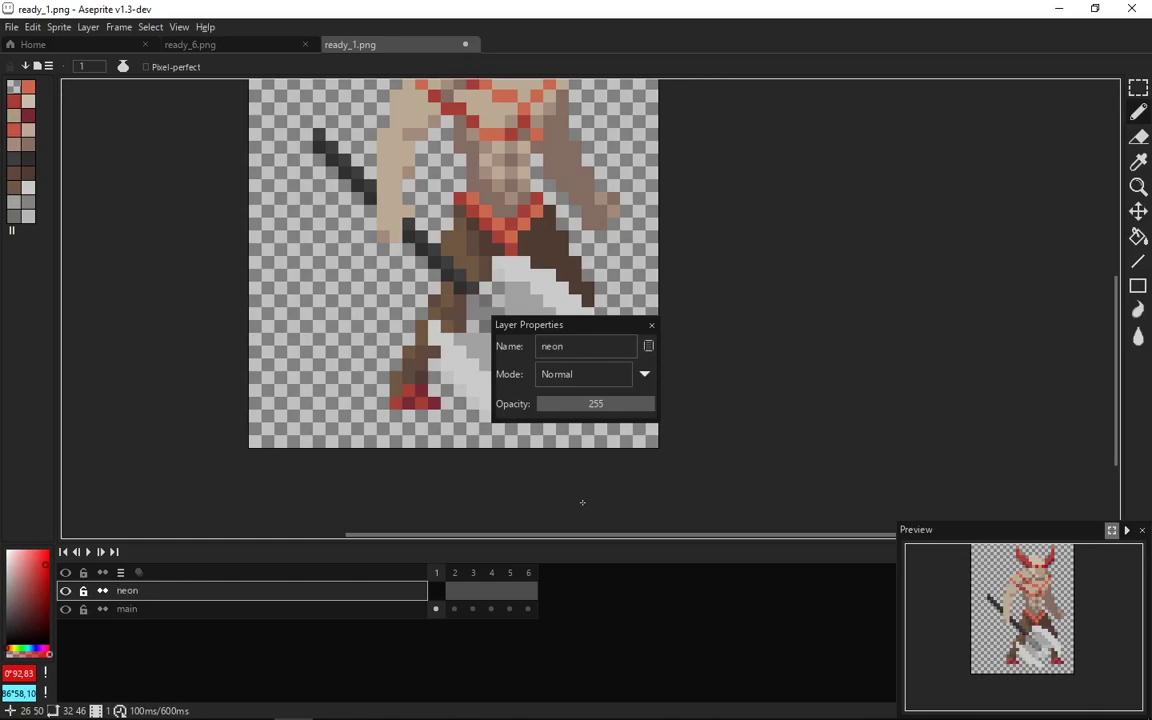
{"action": "key", "text": "Return"}
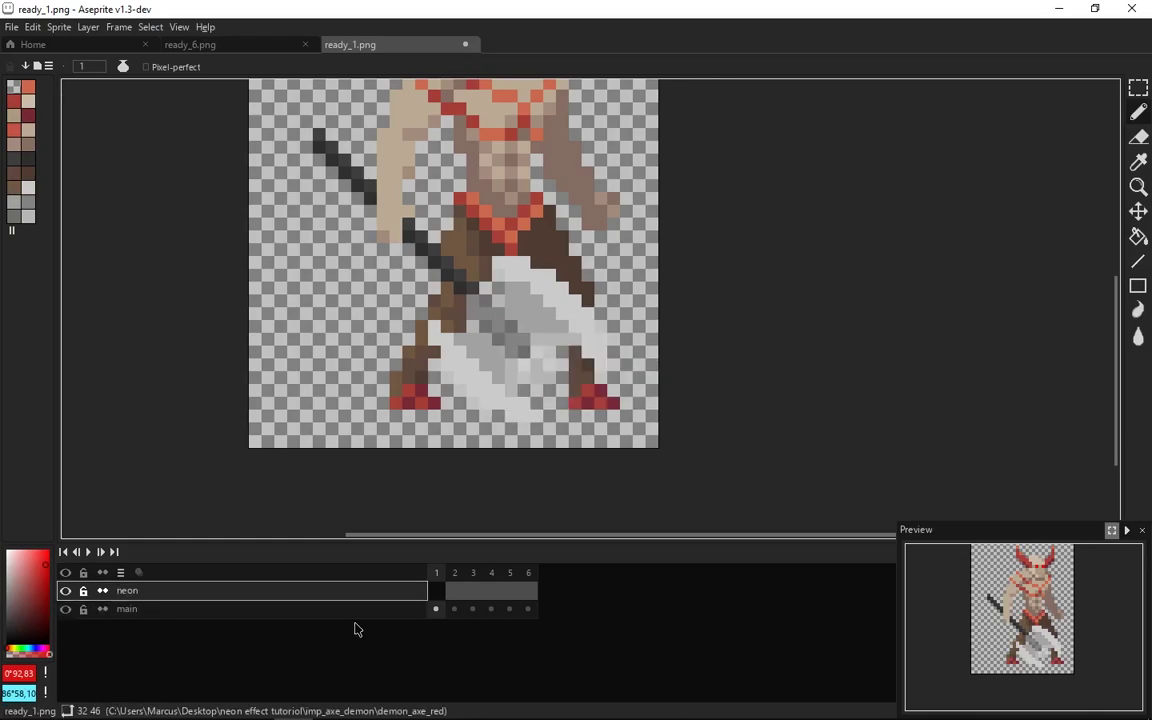
Create a new layer named "backGround" and move it below the main layer.
{"action": "left_click", "coordinate": [436, 609]}
{"action": "scroll", "coordinate": [470, 396], "scroll_direction": "up", "scroll_amount": 3}
{"action": "scroll", "coordinate": [470, 396], "scroll_direction": "down", "scroll_amount": 1}
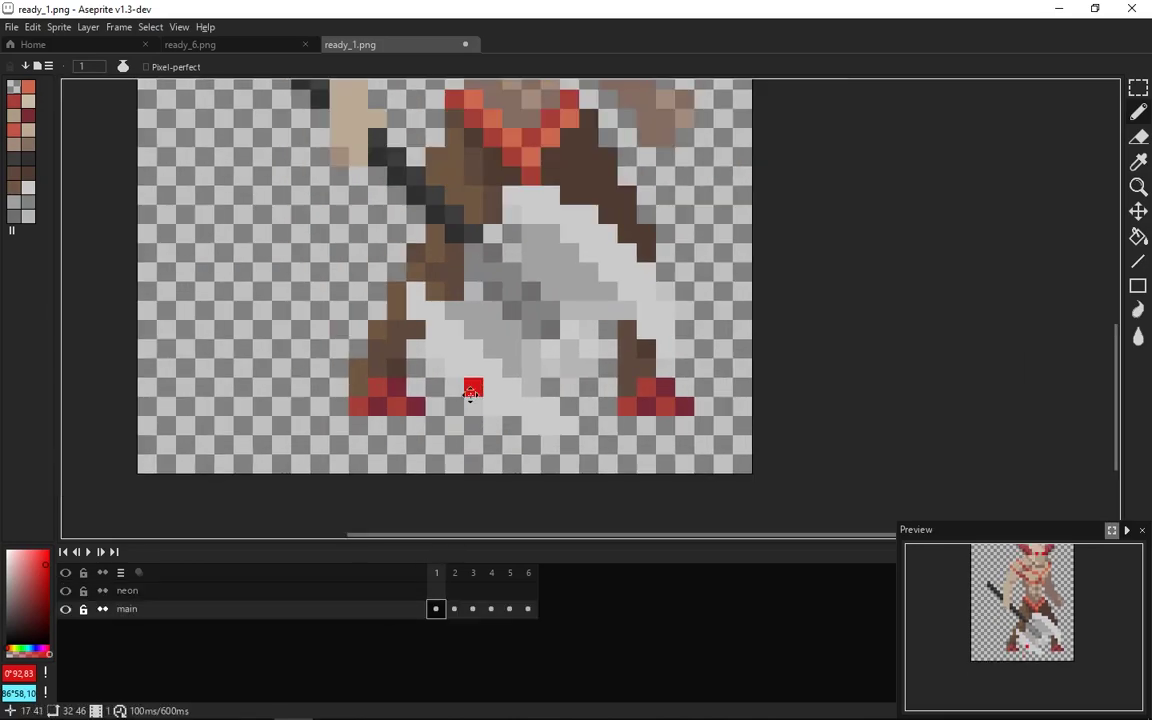
{"action": "left_click", "coordinate": [88, 27]}
{"action": "mouse_move", "coordinate": [134, 112]}
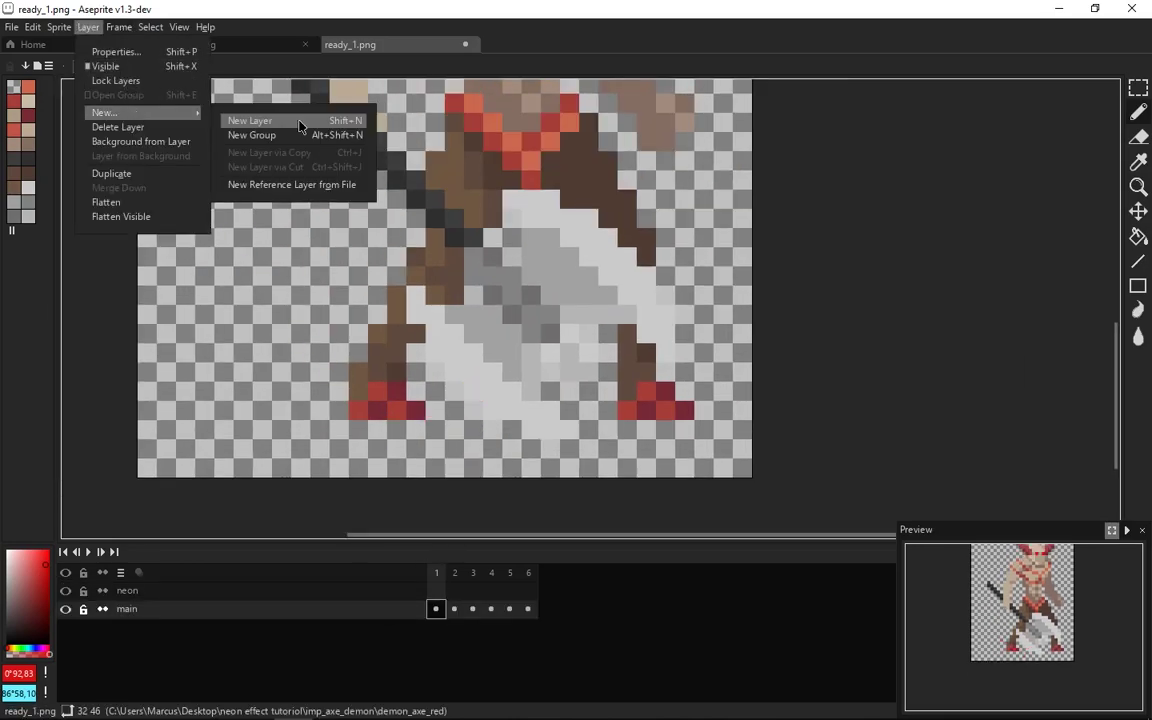
{"action": "left_click", "coordinate": [280, 122]}
{"action": "double_click", "coordinate": [140, 617]}
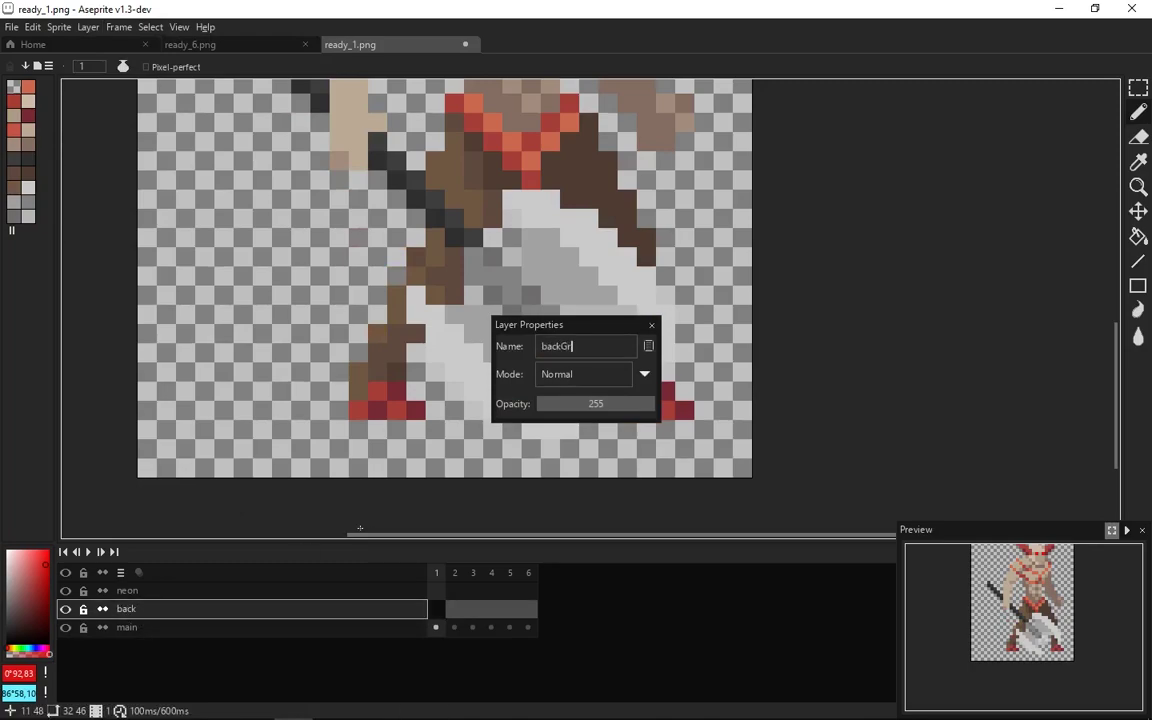
{"action": "key", "text": "Return"}
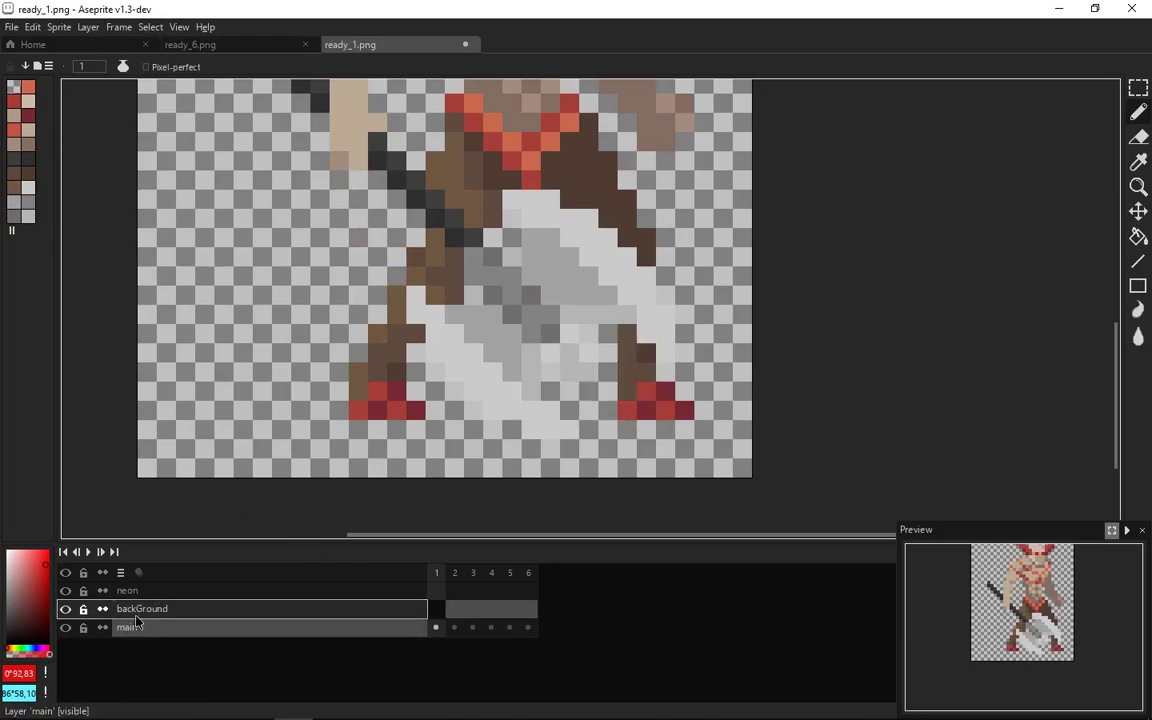
{"action": "left_click_drag", "start_coordinate": [160, 608], "coordinate": [165, 648]}
Fill frame 1 of the backGround layer with dark navy blue, HSV 230°, 45%, 24%.
{"action": "left_click", "coordinate": [437, 627]}
{"action": "scroll", "coordinate": [161, 248], "scroll_direction": "down", "scroll_amount": 3}
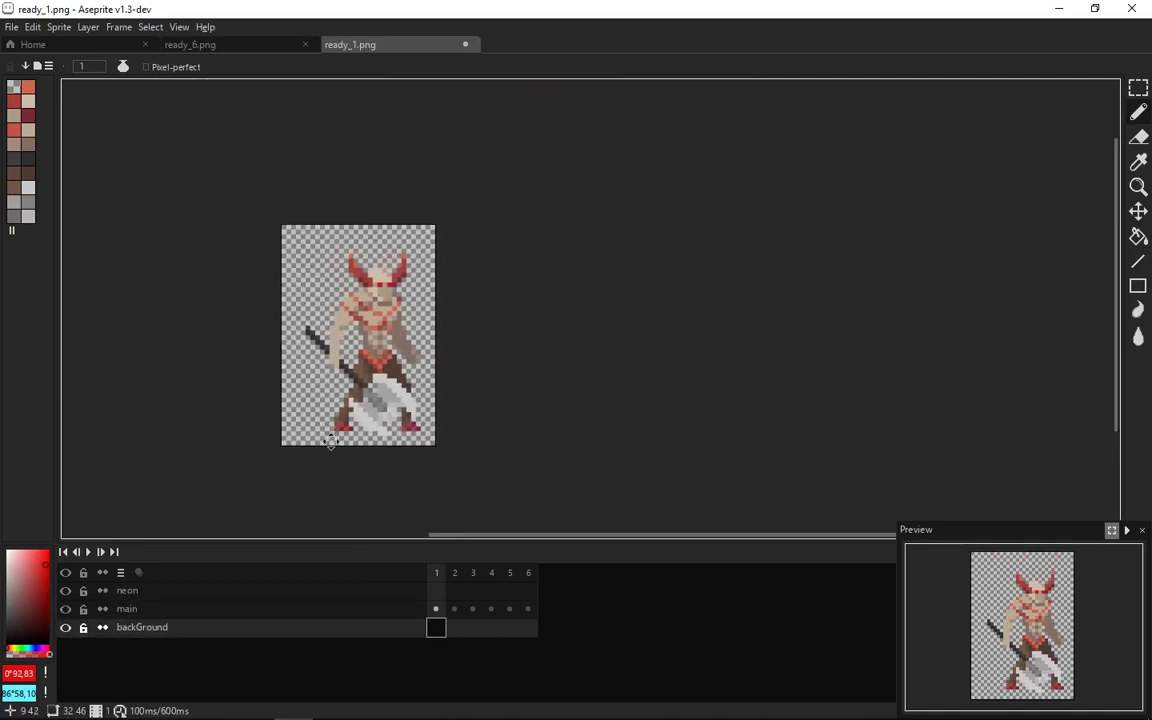
{"action": "key", "text": "g"}
{"action": "left_click", "coordinate": [314, 391]}
{"action": "left_click", "coordinate": [38, 605]}
{"action": "left_click_drag", "start_coordinate": [41, 649], "coordinate": [38, 649]}
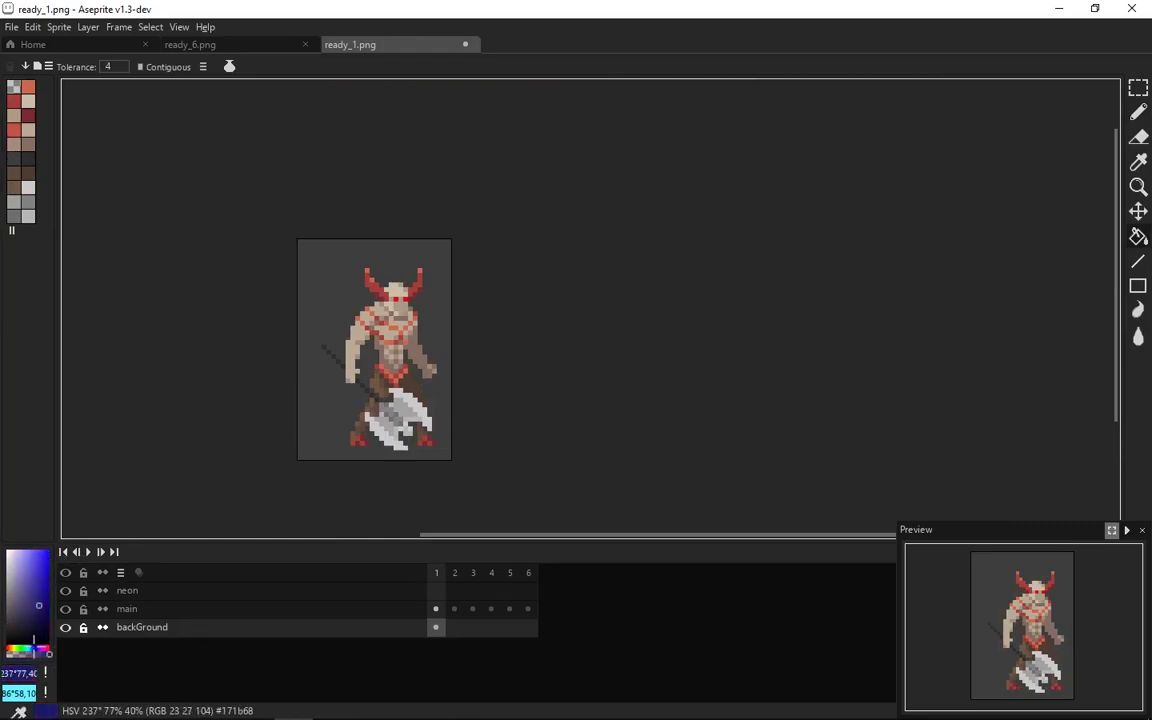
{"action": "left_click", "coordinate": [35, 621]}
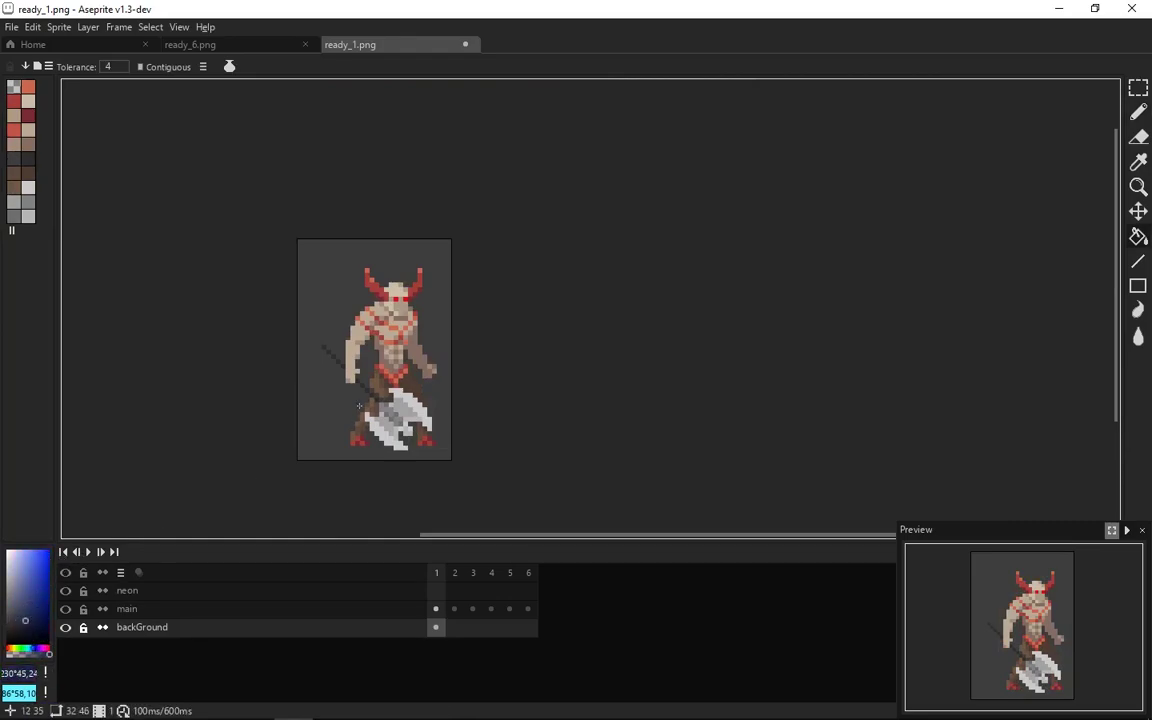
{"action": "left_click", "coordinate": [309, 398]}
Extend the navy fill of the backGround layer from frame 1 across frames 2 to 6.
{"action": "scroll", "coordinate": [300, 400], "scroll_direction": "up", "scroll_amount": 2}
{"action": "left_click_drag", "start_coordinate": [438, 628], "coordinate": [528, 628]}
{"action": "left_click", "coordinate": [436, 627]}
{"action": "scroll", "coordinate": [353, 477], "scroll_direction": "down", "scroll_amount": 1}
{"action": "scroll", "coordinate": [353, 477], "scroll_direction": "up", "scroll_amount": 1}
Select the axe's light gray blade areas and both red eyes on frame 1 of the main layer with the Magic Wand.
{"action": "key", "text": "w"}
{"action": "key", "text": "ctrl+a"}
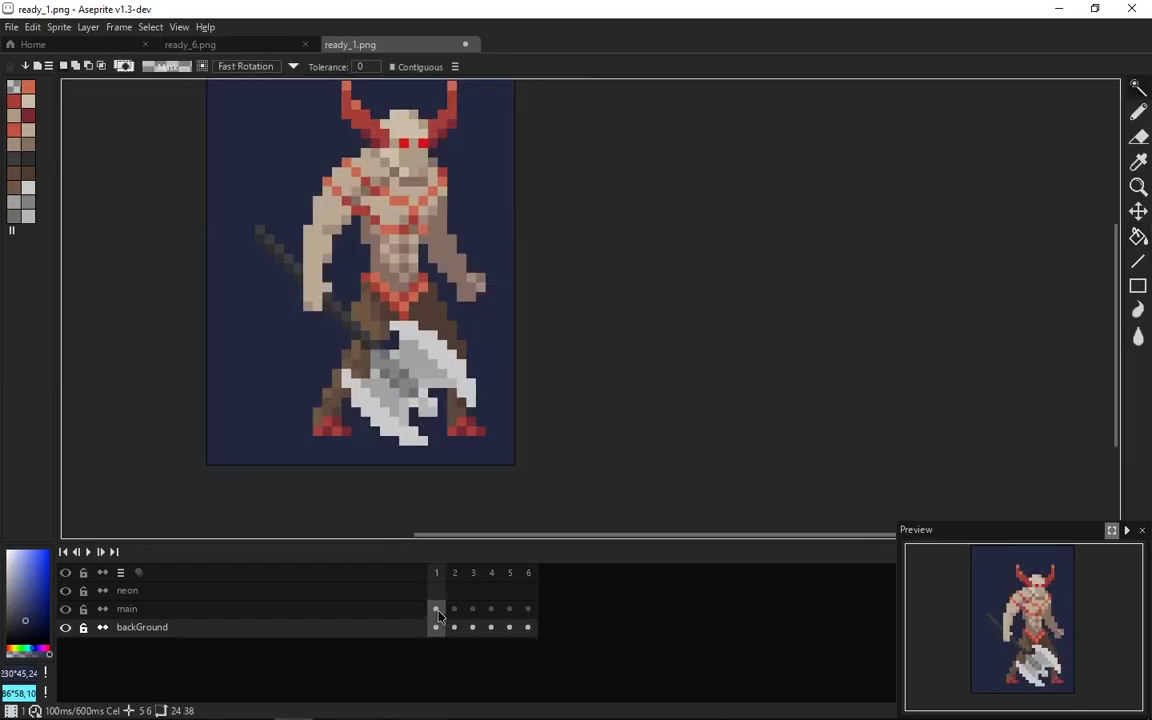
{"action": "left_click", "coordinate": [436, 609]}
{"action": "scroll", "coordinate": [400, 377], "scroll_direction": "up", "scroll_amount": 1}
{"action": "left_click", "coordinate": [420, 350]}
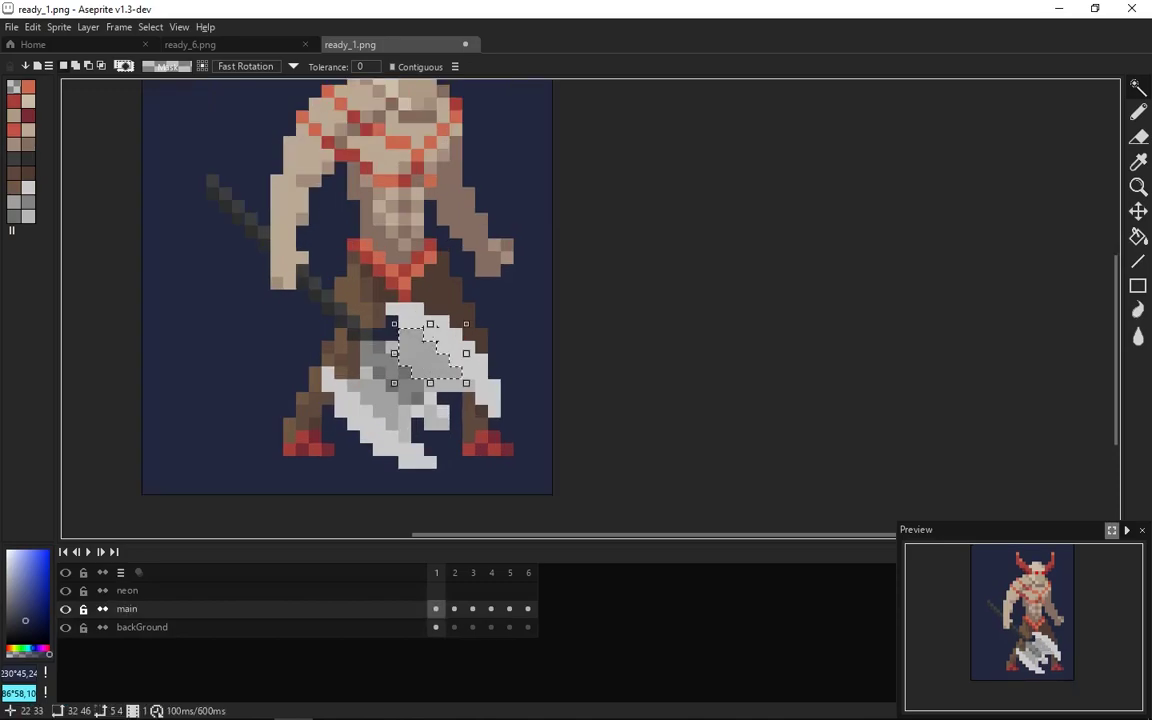
{"action": "left_click", "coordinate": [404, 411], "text": "shift"}
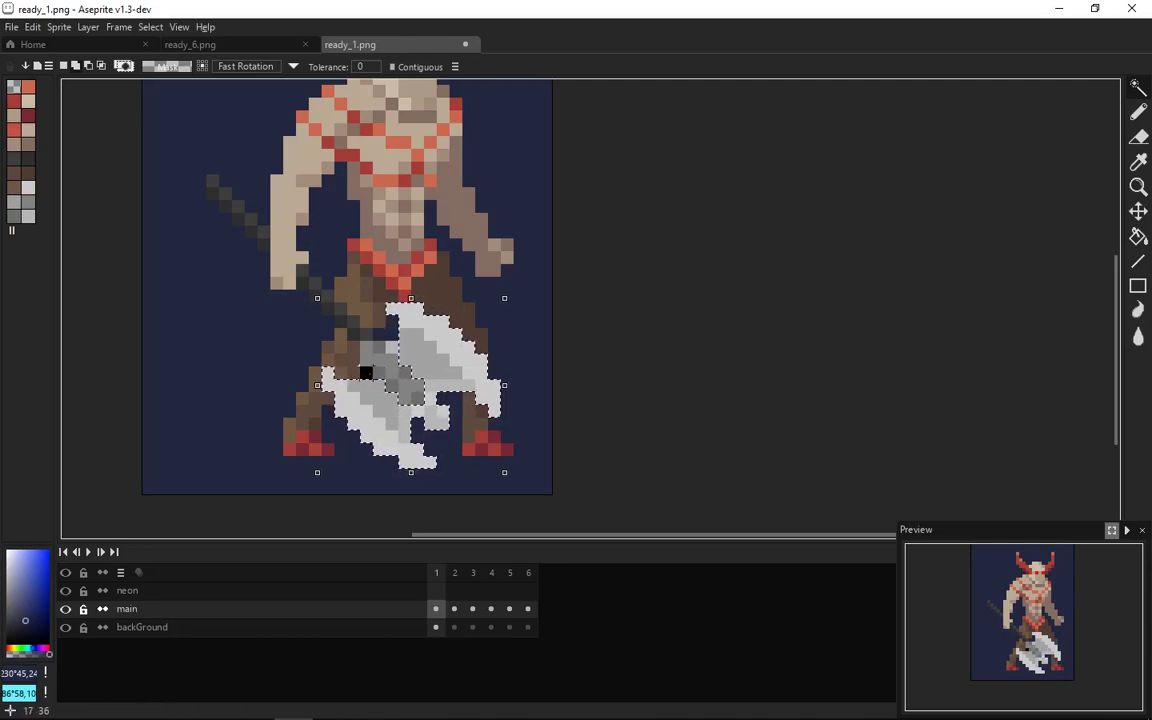
{"action": "scroll", "coordinate": [389, 350], "scroll_direction": "down", "scroll_amount": 2}
{"action": "scroll", "coordinate": [450, 330], "scroll_direction": "up", "scroll_amount": 4}
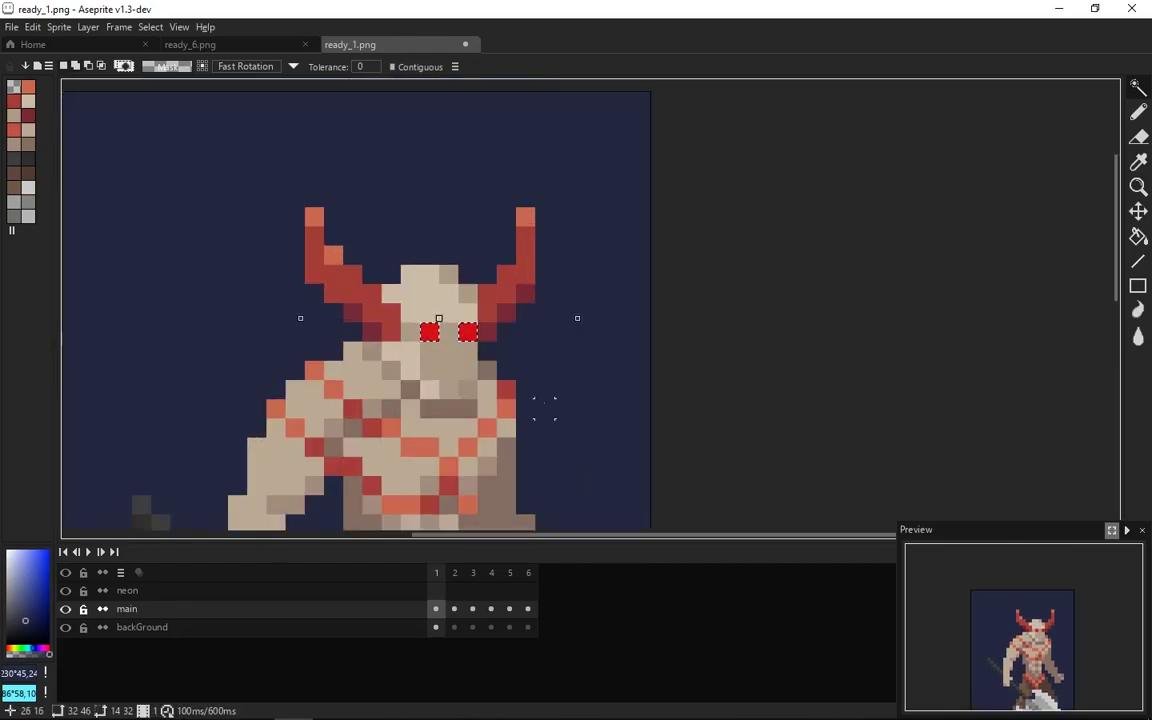
{"action": "scroll", "coordinate": [509, 273], "scroll_direction": "down", "scroll_amount": 2}
{"action": "scroll", "coordinate": [524, 404], "scroll_direction": "up", "scroll_amount": 1}
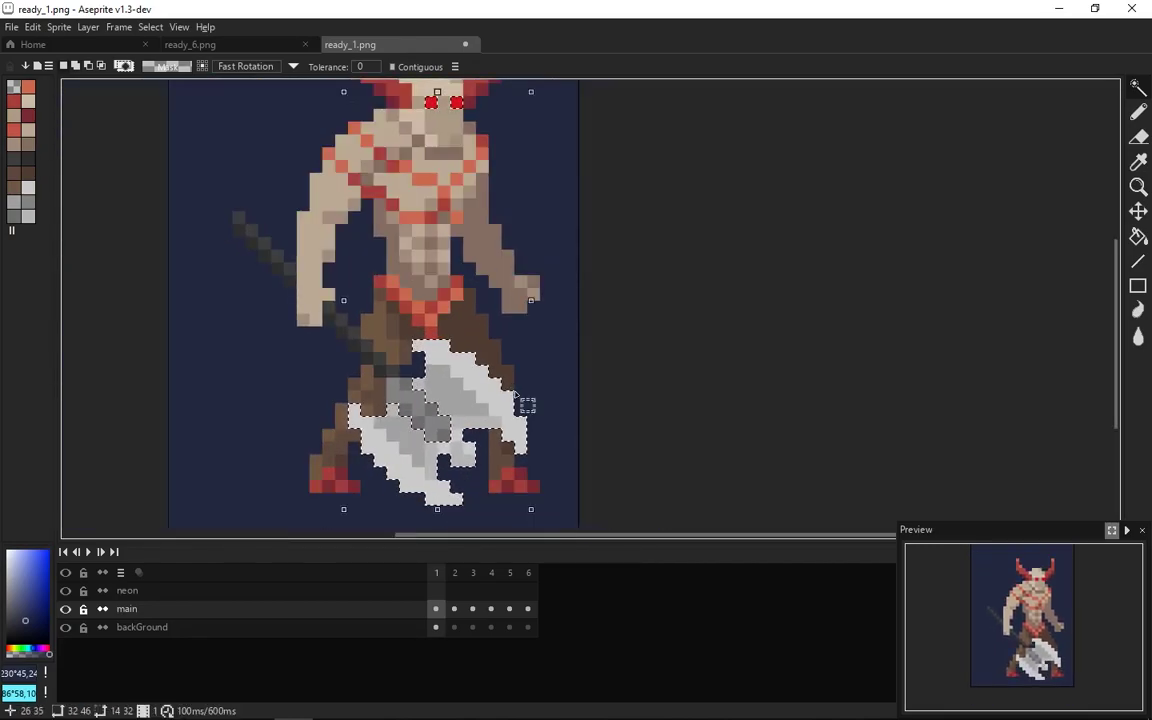
Copy the selected blade and eye pixels into frame 1 of the neon layer, checking them with main temporarily hidden.
{"action": "left_click", "coordinate": [436, 591]}
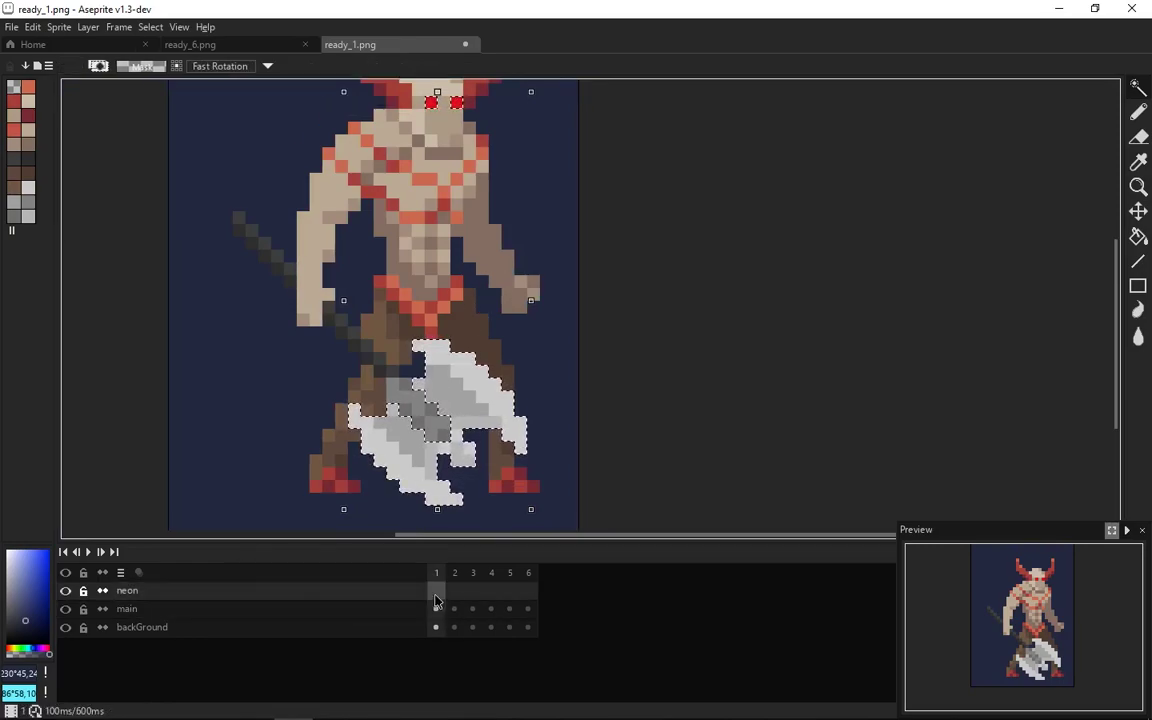
{"action": "left_click", "coordinate": [65, 609]}
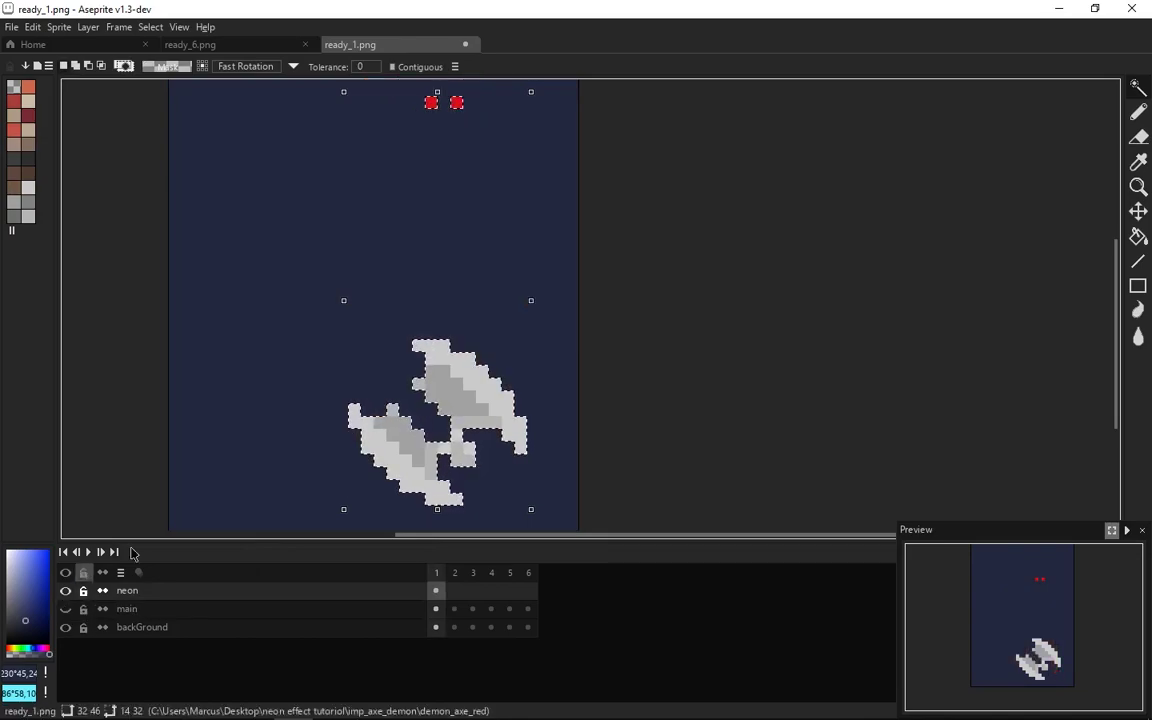
{"action": "left_click", "coordinate": [65, 609]}
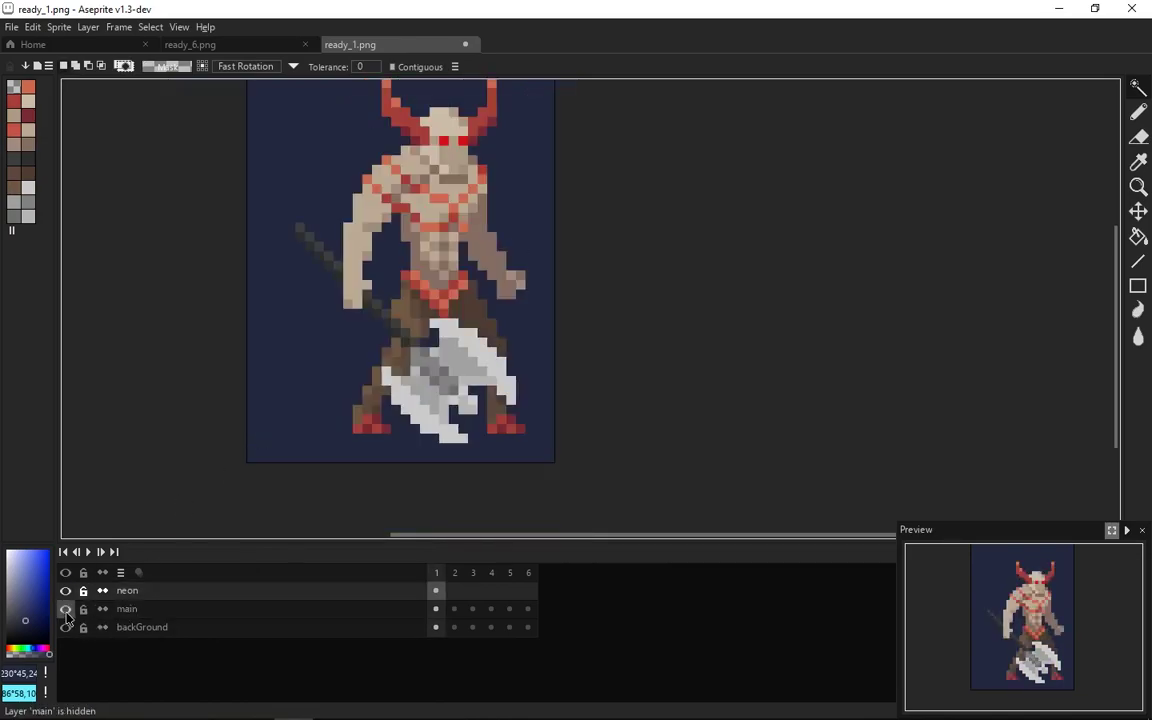
Create a new layer above neon and name it "blure".
{"action": "left_click", "coordinate": [435, 590]}
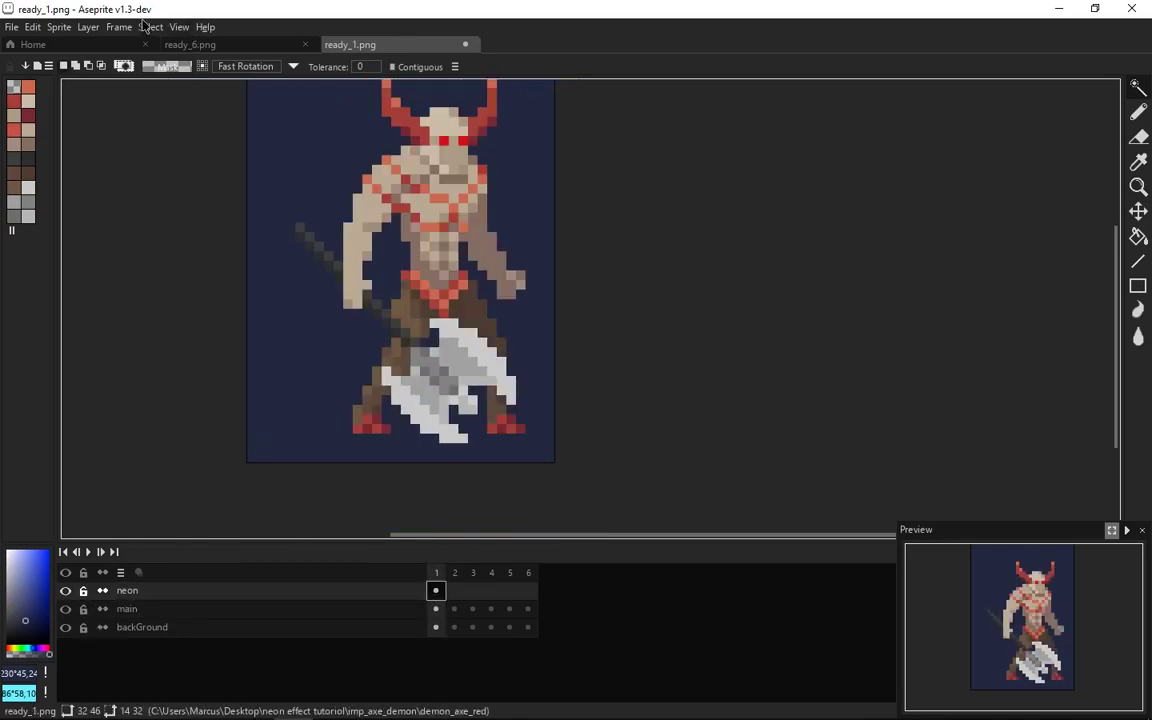
{"action": "left_click", "coordinate": [88, 27]}
{"action": "mouse_move", "coordinate": [143, 99]}
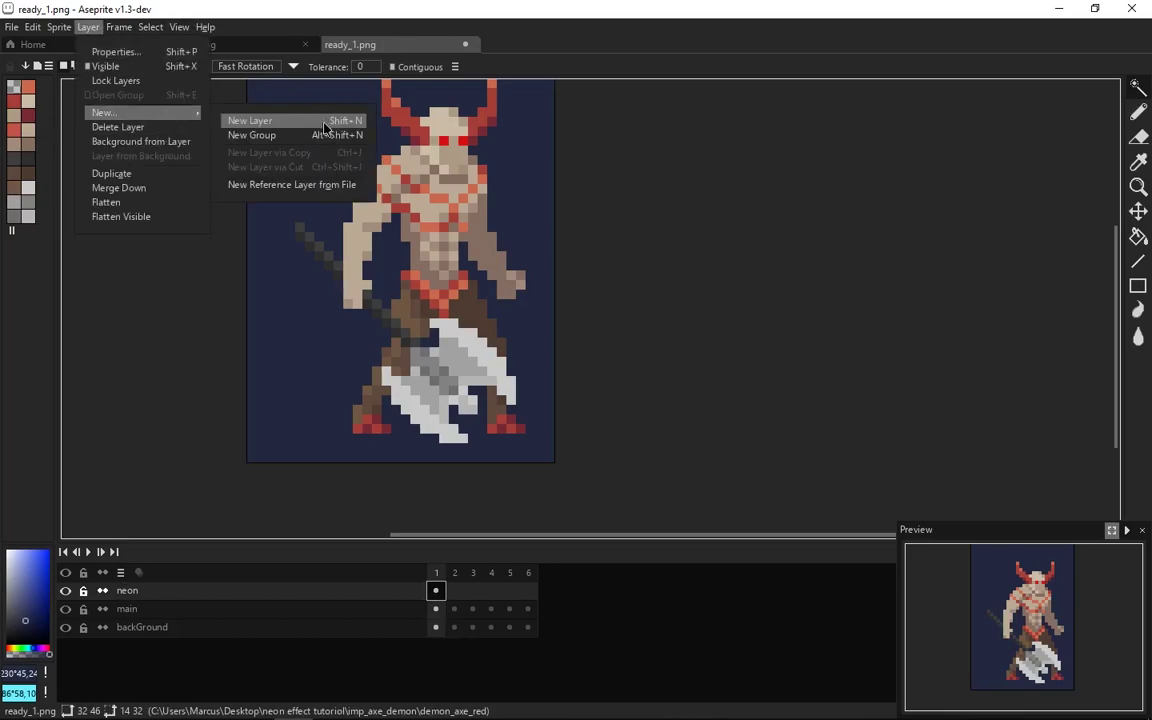
{"action": "left_click", "coordinate": [240, 118]}
{"action": "double_click", "coordinate": [125, 591]}
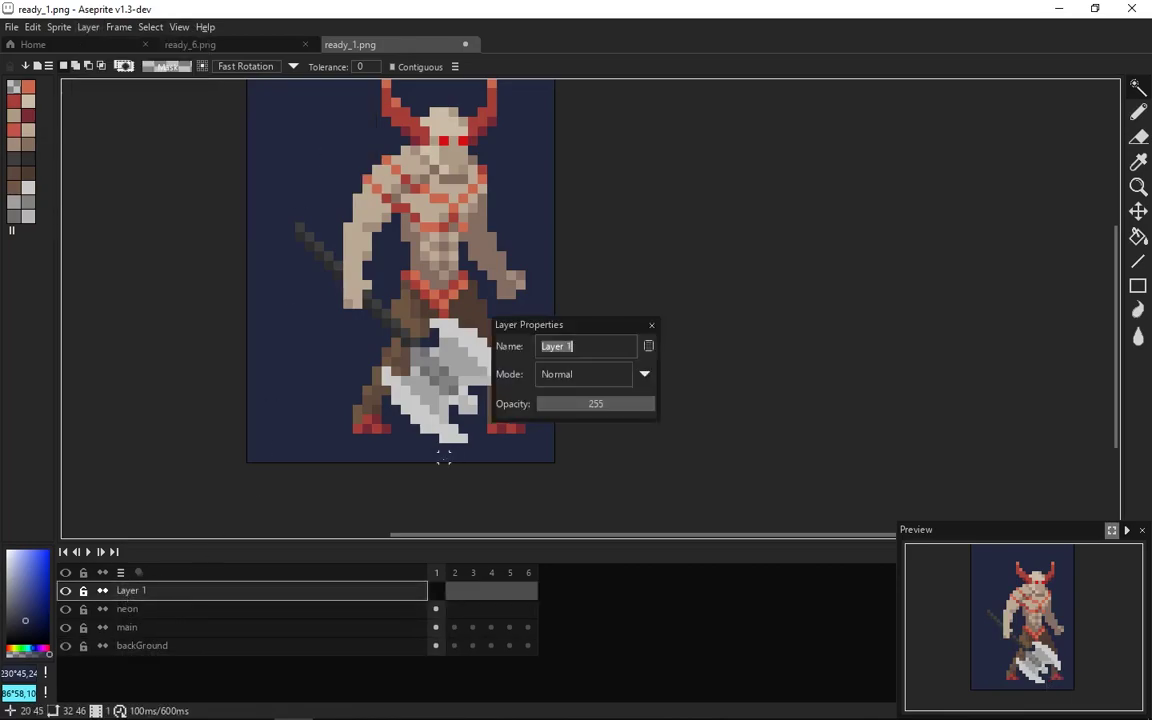
{"action": "key", "text": "Return"}
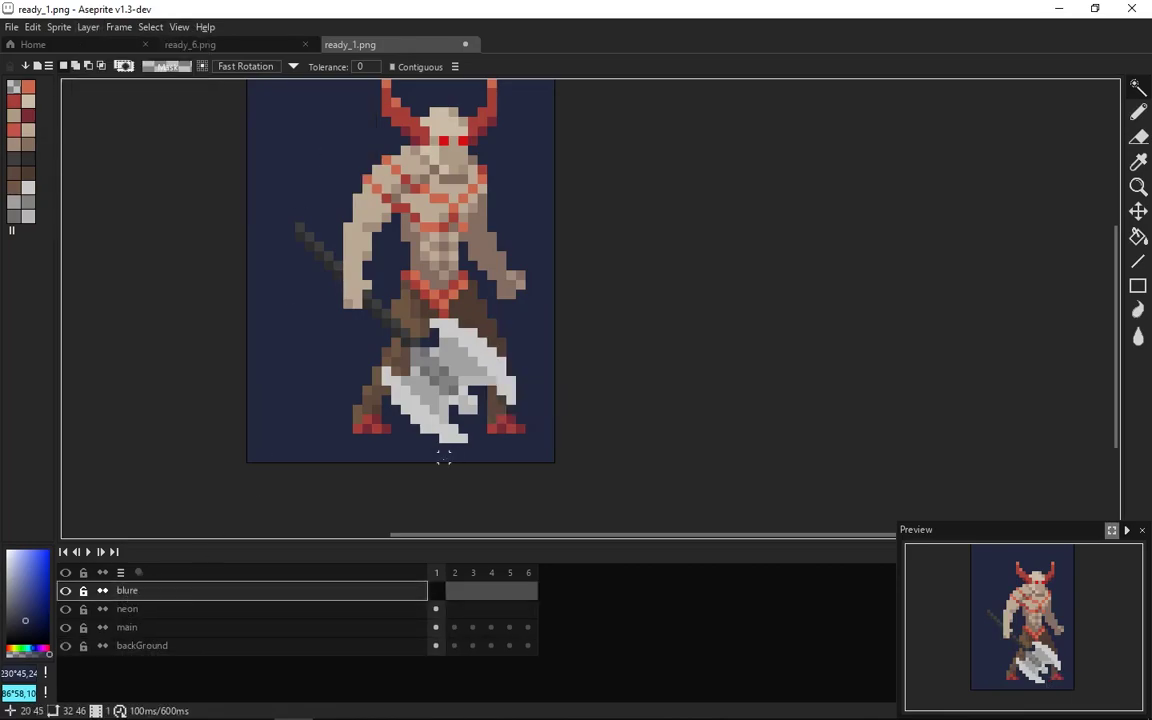
Copy the neon layer's frame 1 cel into frame 1 of the blure layer.
{"action": "left_click", "coordinate": [217, 610]}
{"action": "left_click", "coordinate": [226, 594]}
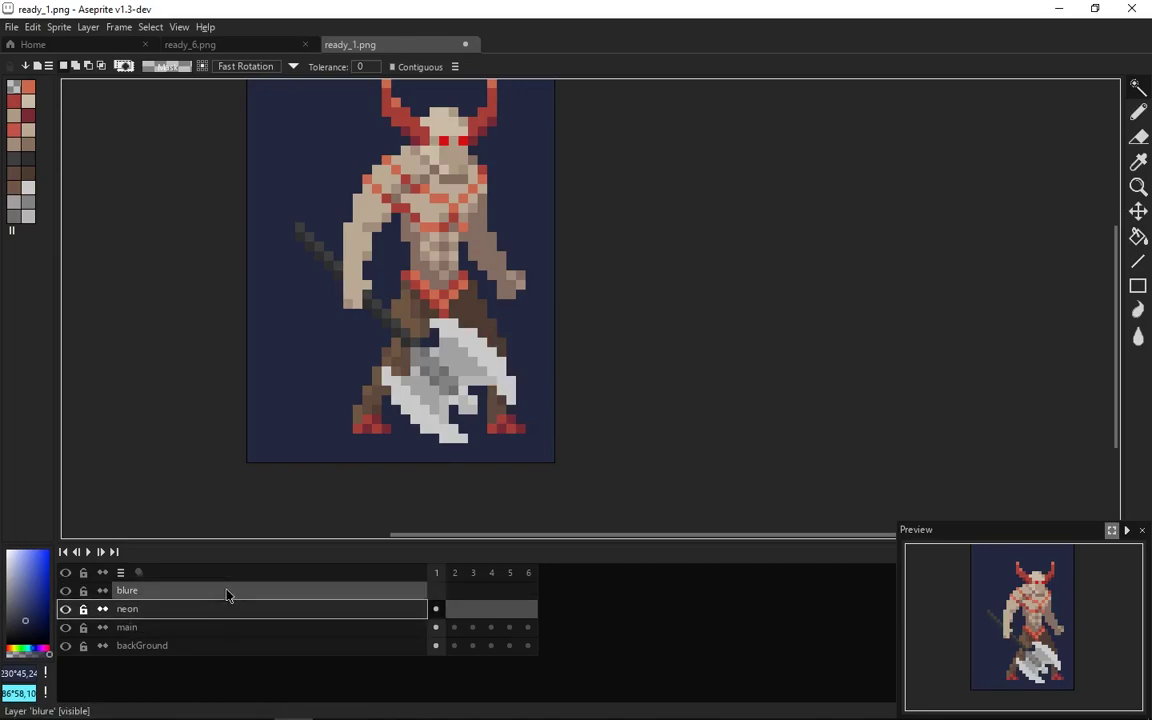
{"action": "left_click", "coordinate": [436, 609]}
{"action": "left_click_drag", "start_coordinate": [449, 604], "coordinate": [438, 591]}
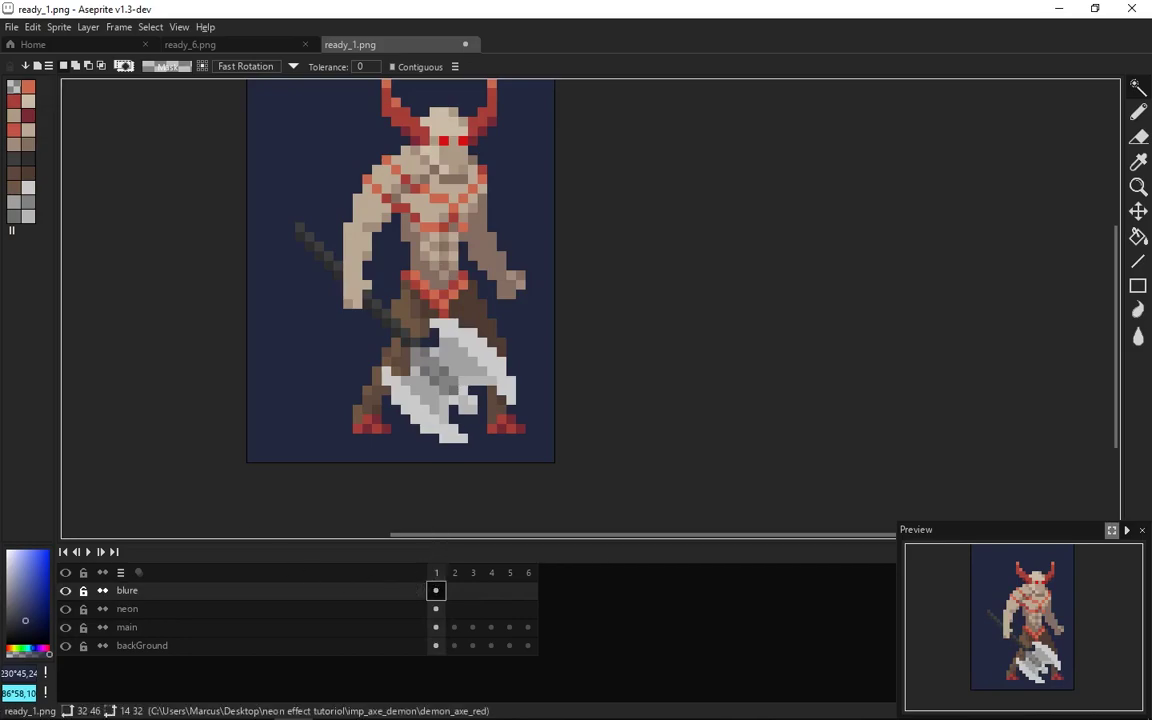
Create a new layer named "dark" and place it between the neon and main layers.
{"action": "left_click", "coordinate": [87, 27]}
{"action": "mouse_move", "coordinate": [110, 110]}
{"action": "left_click", "coordinate": [240, 112]}
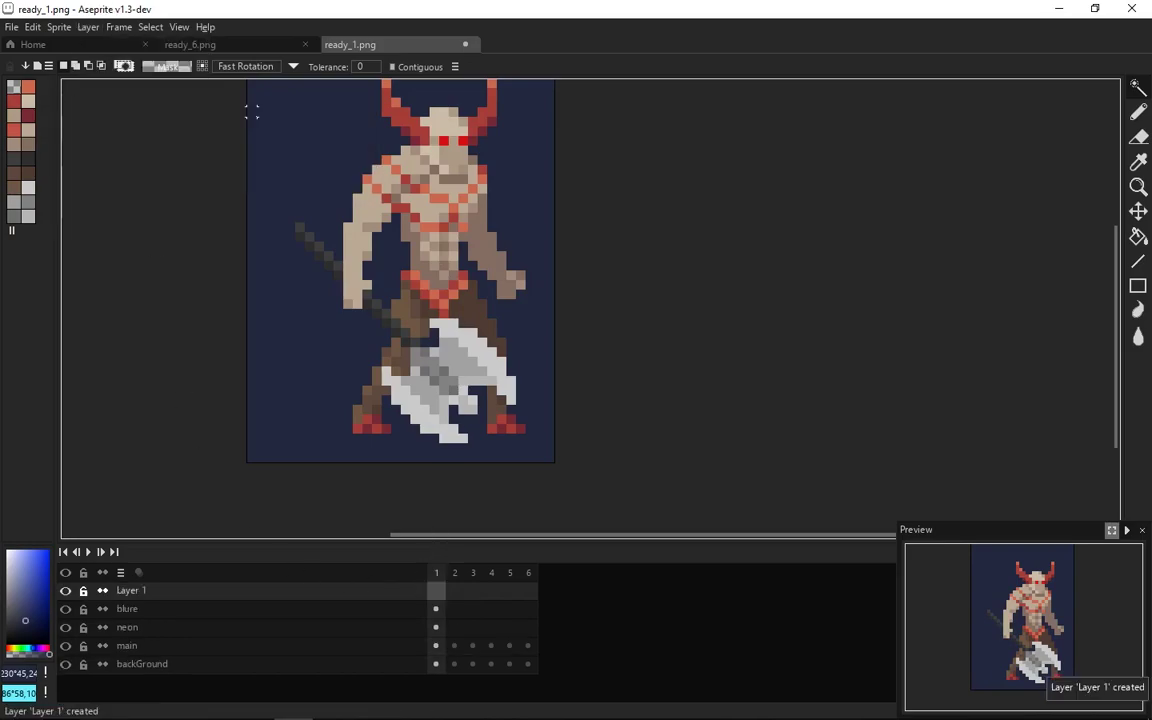
{"action": "double_click", "coordinate": [160, 591]}
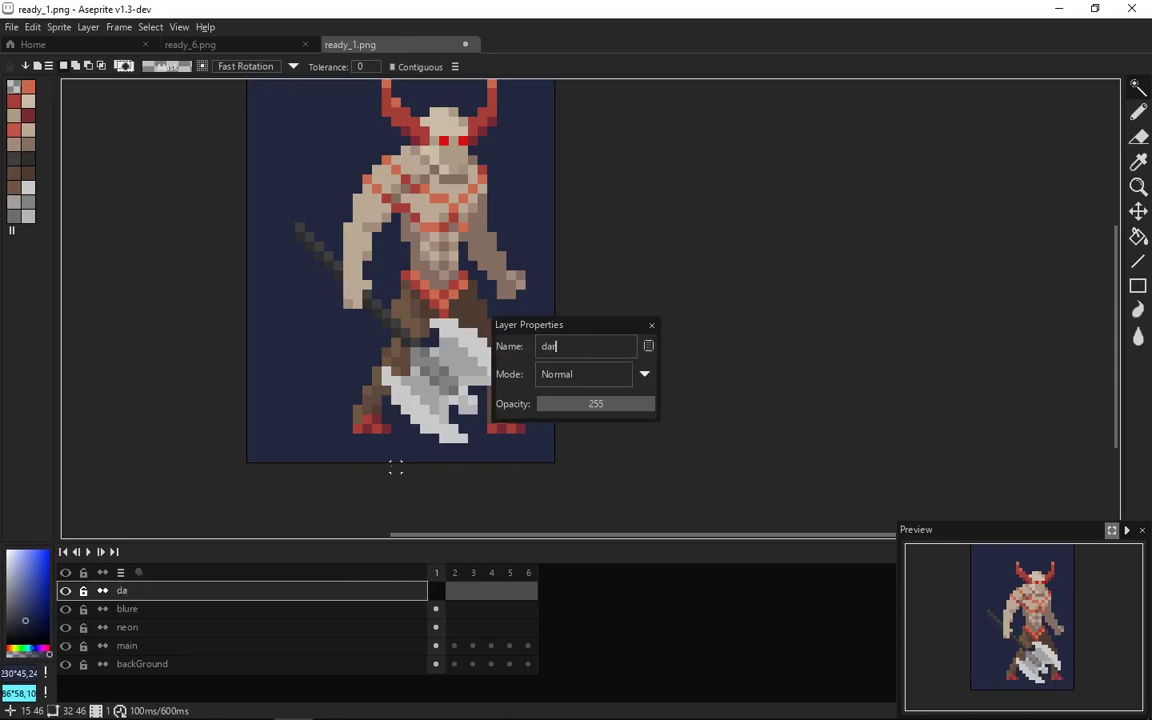
{"action": "key", "text": "Return"}
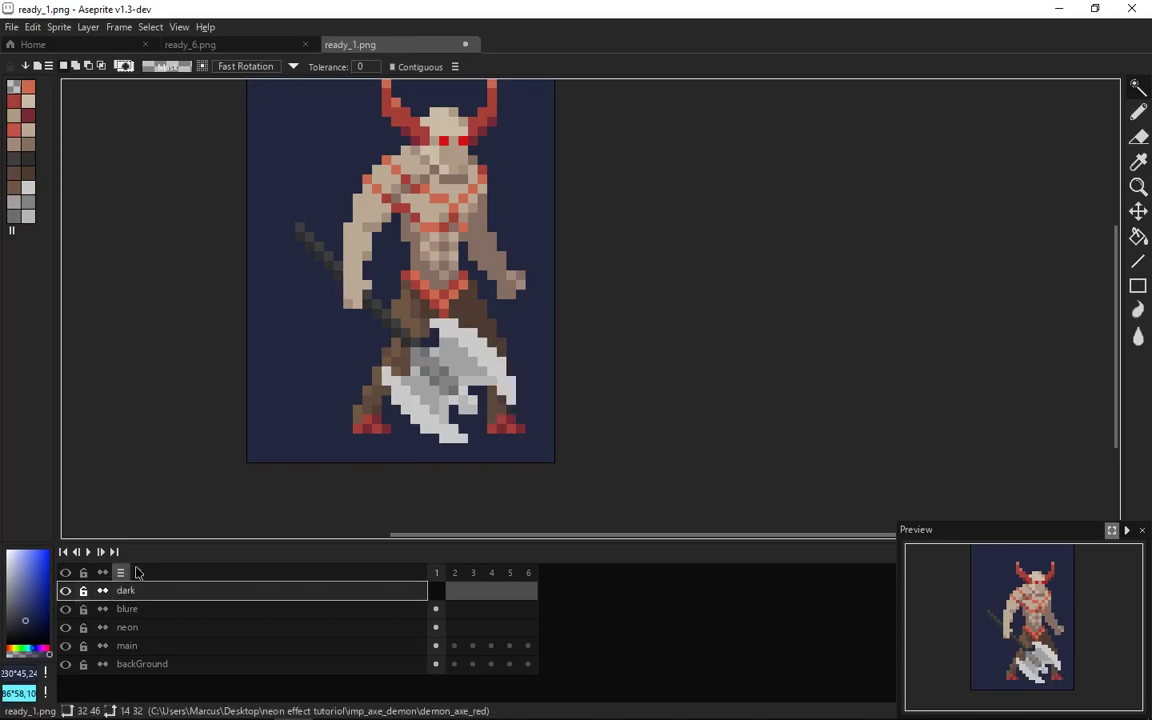
{"action": "left_click_drag", "start_coordinate": [226, 594], "coordinate": [165, 640]}
Fill frame 1 of the dark layer with black and set the layer's opacity to 173.
{"action": "left_click", "coordinate": [436, 627]}
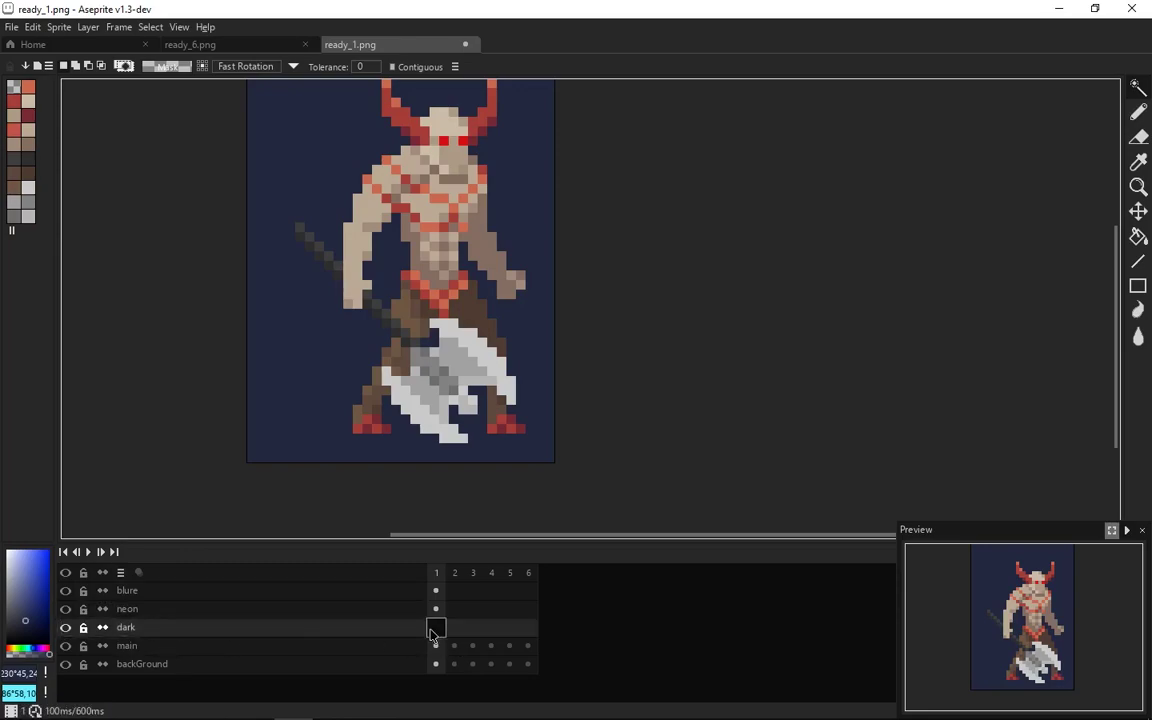
{"action": "key", "text": "g"}
{"action": "left_click", "coordinate": [329, 324]}
{"action": "left_click", "coordinate": [316, 442]}
{"action": "double_click", "coordinate": [278, 630]}
{"action": "mouse_move", "coordinate": [606, 404]}
{"action": "left_mouse_down"}
{"action": "mouse_move", "coordinate": [645, 404]}
{"action": "mouse_move", "coordinate": [622, 395]}
{"action": "left_mouse_up"}
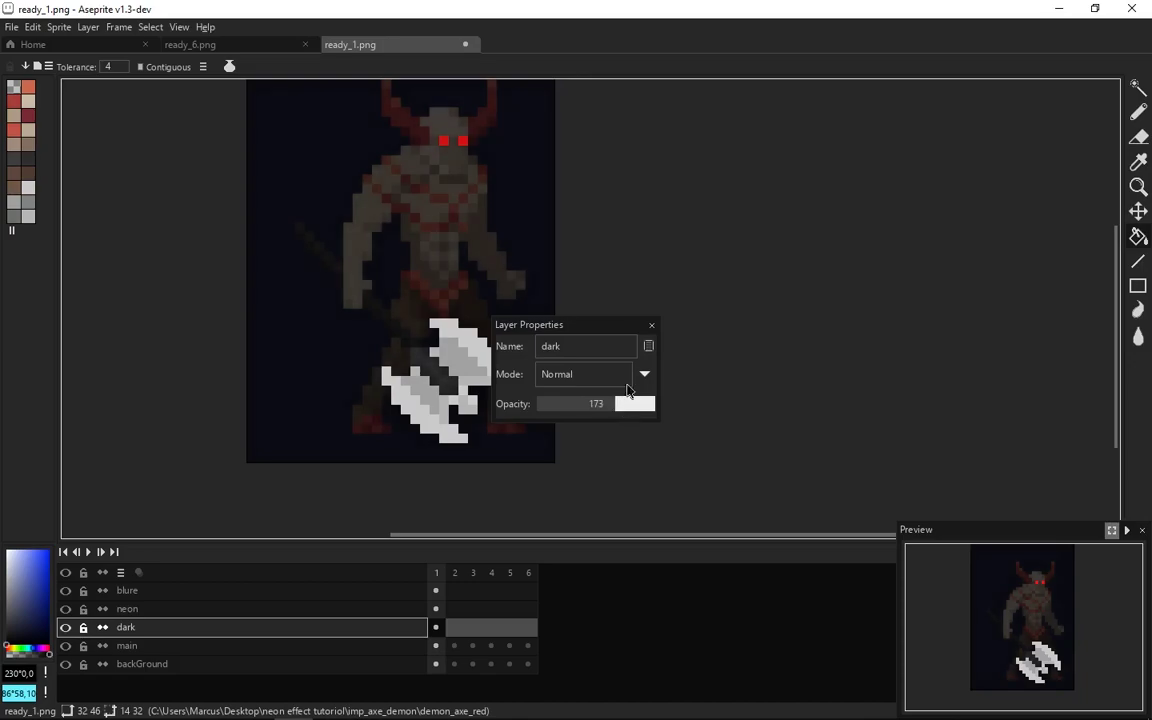
{"action": "left_click", "coordinate": [652, 326]}
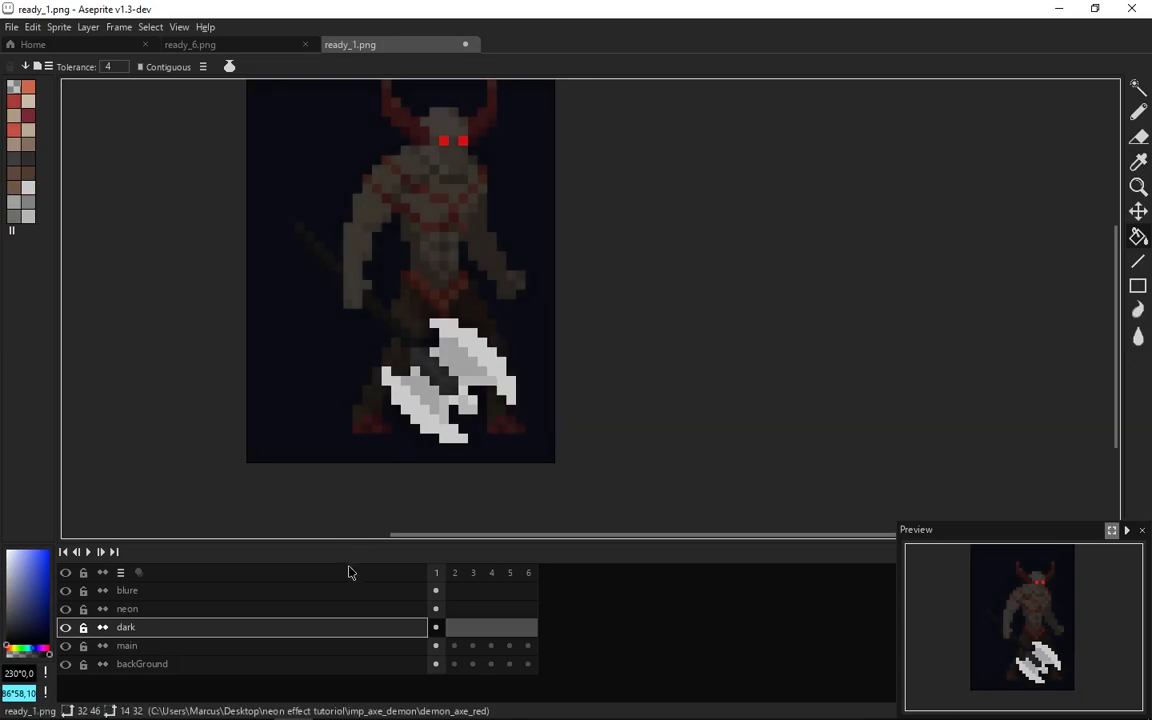
Set the blure layer's blending mode to Screen.
{"action": "left_click", "coordinate": [436, 590]}
{"action": "scroll", "coordinate": [477, 280], "scroll_direction": "up", "scroll_amount": 3}
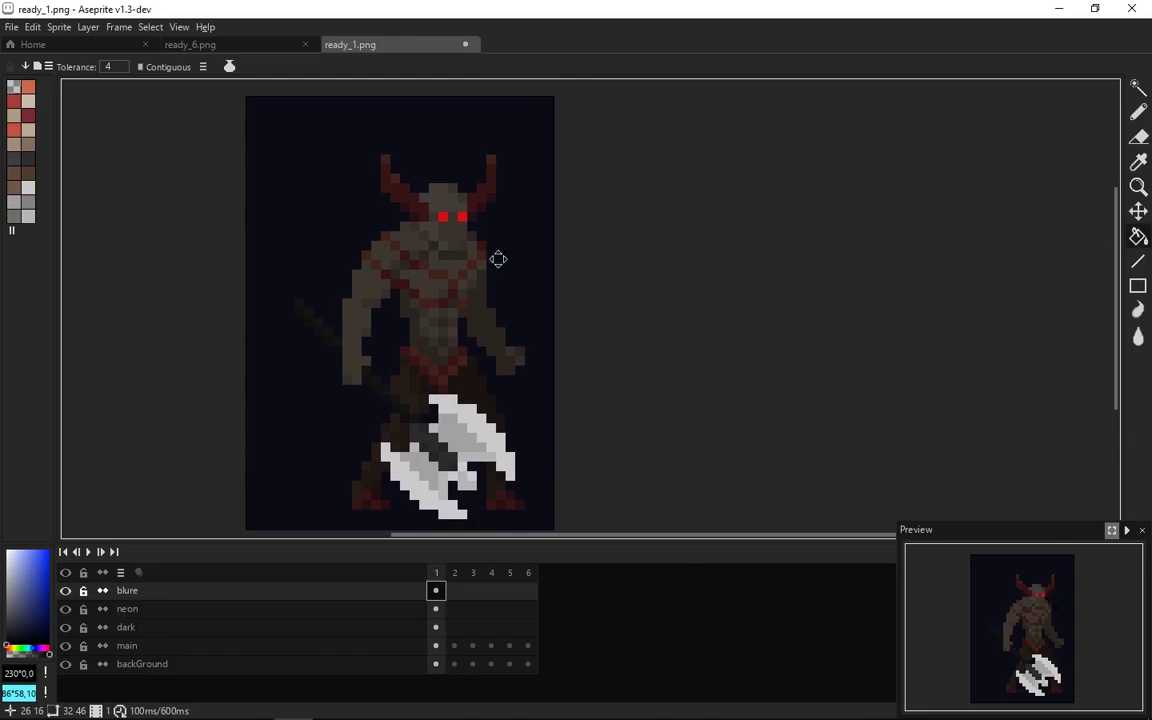
{"action": "left_click_drag", "start_coordinate": [498, 259], "coordinate": [488, 220]}
{"action": "double_click", "coordinate": [239, 595]}
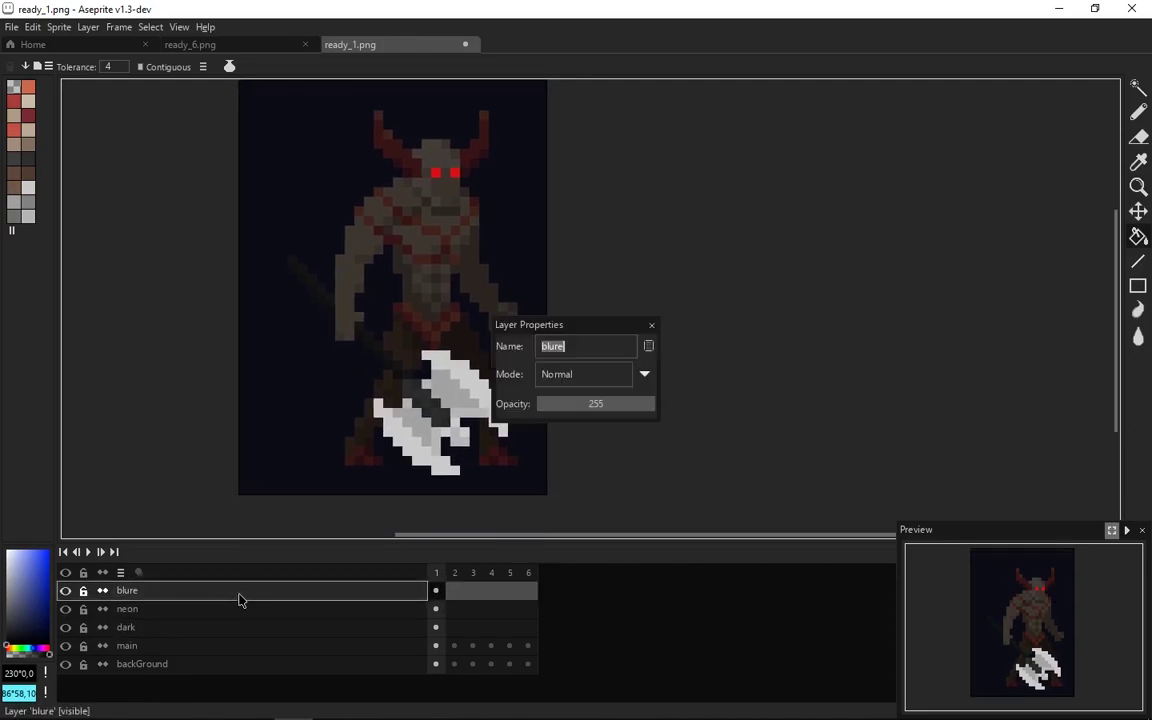
{"action": "left_click", "coordinate": [628, 380]}
{"action": "left_click", "coordinate": [552, 467]}
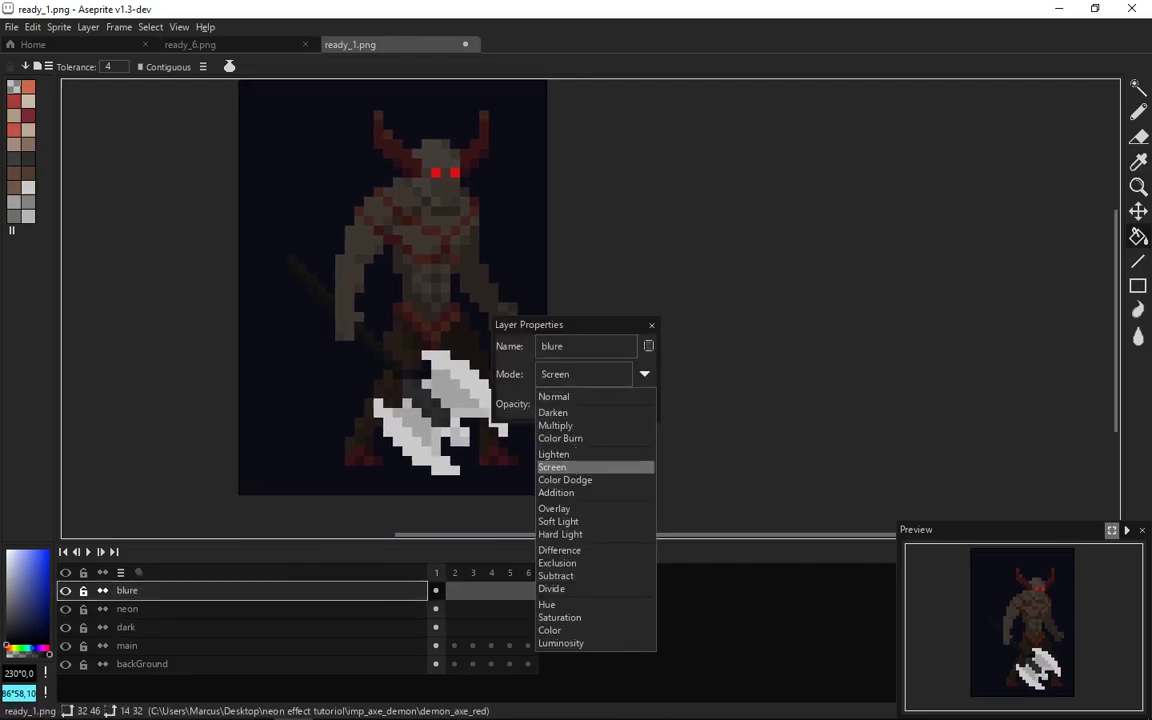
Preview the Convolution Matrix blur presets on the blure layer, from blur-3x3 up to blur-17x17 and the directional blurs.
{"action": "left_click", "coordinate": [651, 326]}
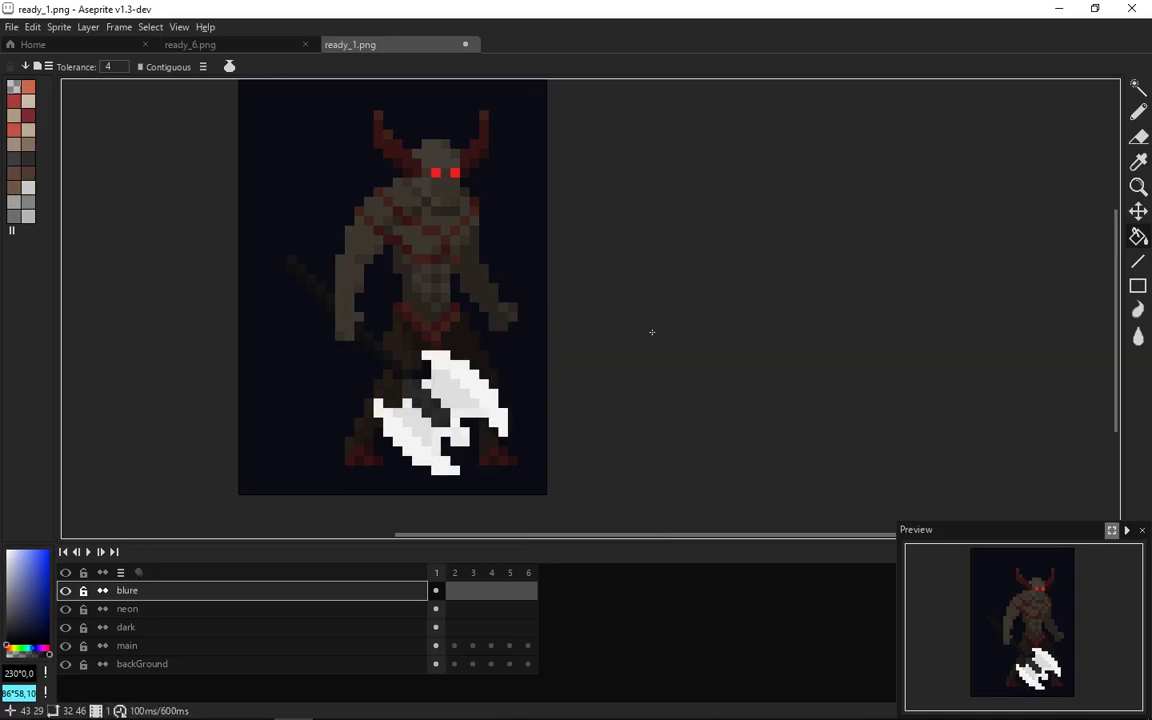
{"action": "left_click", "coordinate": [32, 27]}
{"action": "mouse_move", "coordinate": [116, 372]}
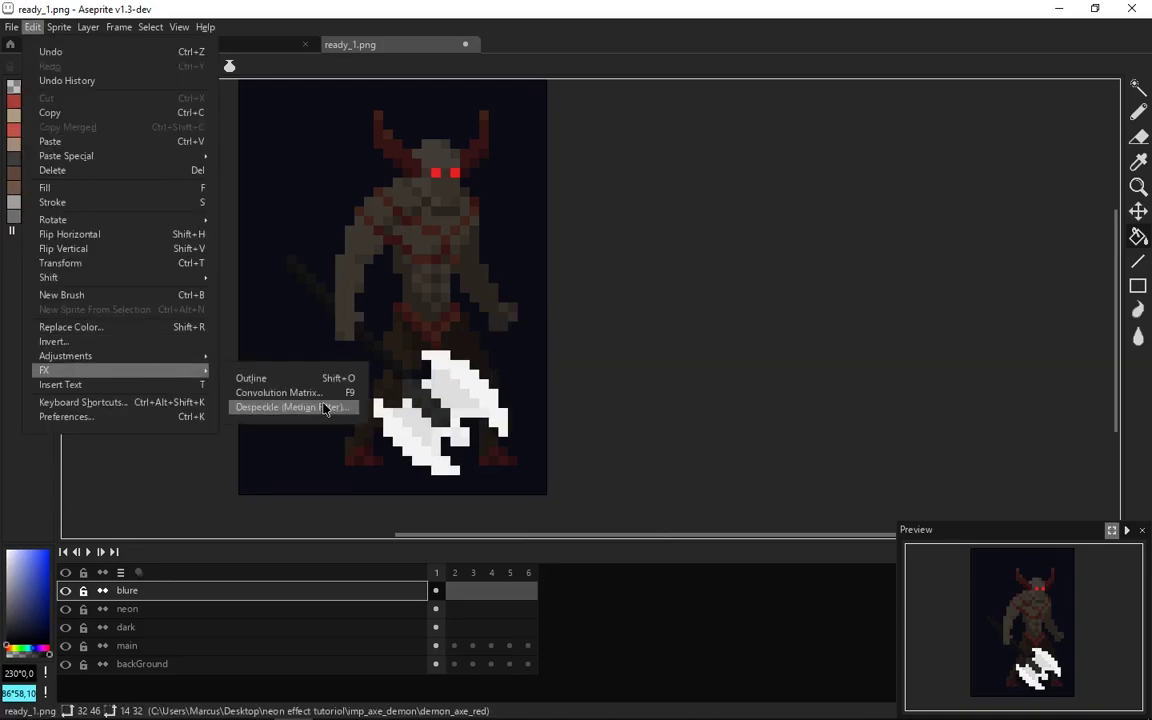
{"action": "left_click", "coordinate": [324, 393]}
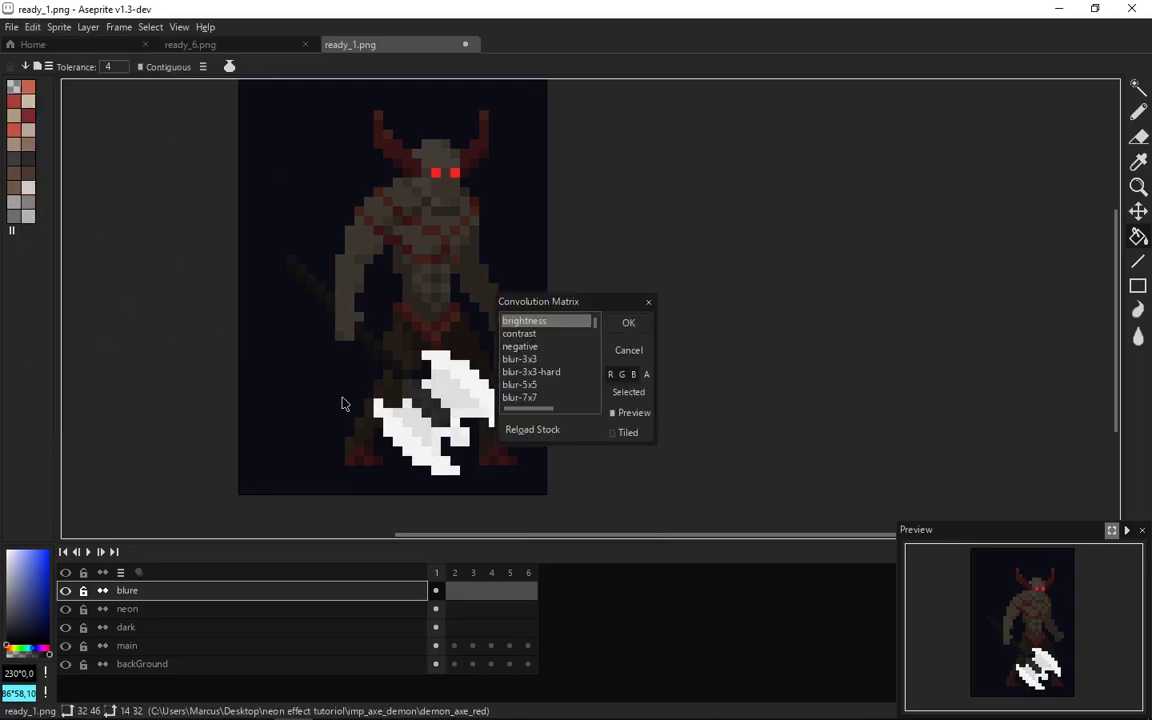
{"action": "left_click_drag", "start_coordinate": [591, 292], "coordinate": [662, 197]}
{"action": "left_click", "coordinate": [603, 264]}
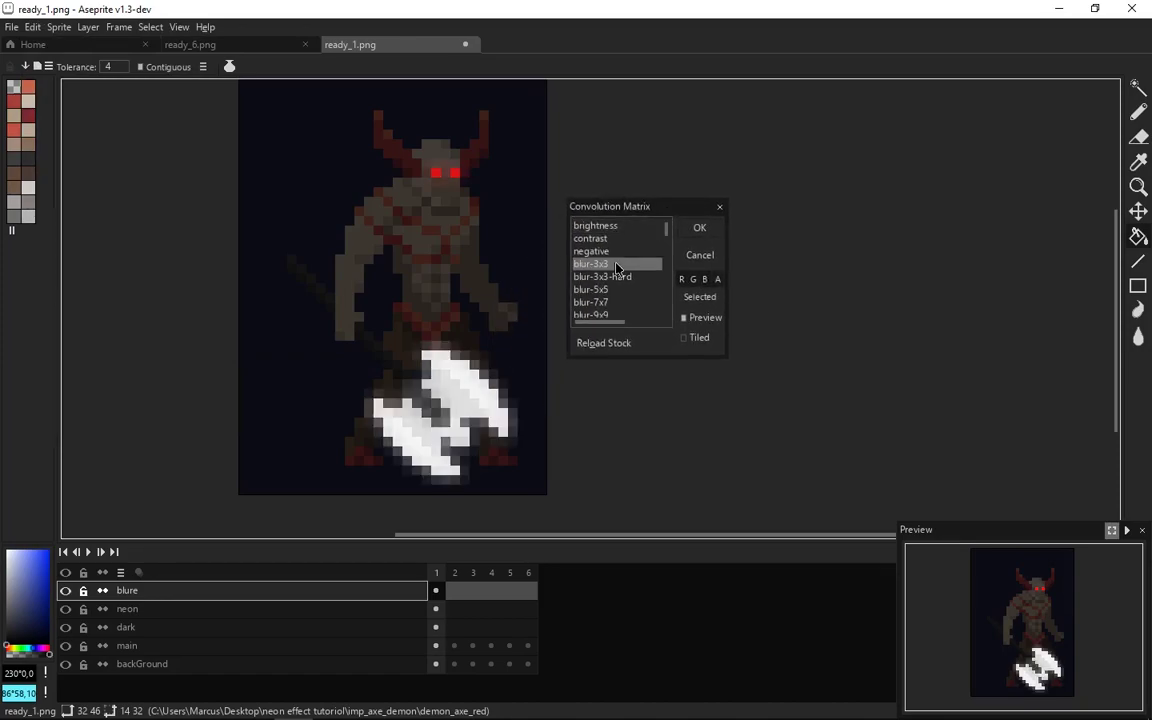
{"action": "left_click", "coordinate": [618, 277]}
{"action": "left_click", "coordinate": [619, 290]}
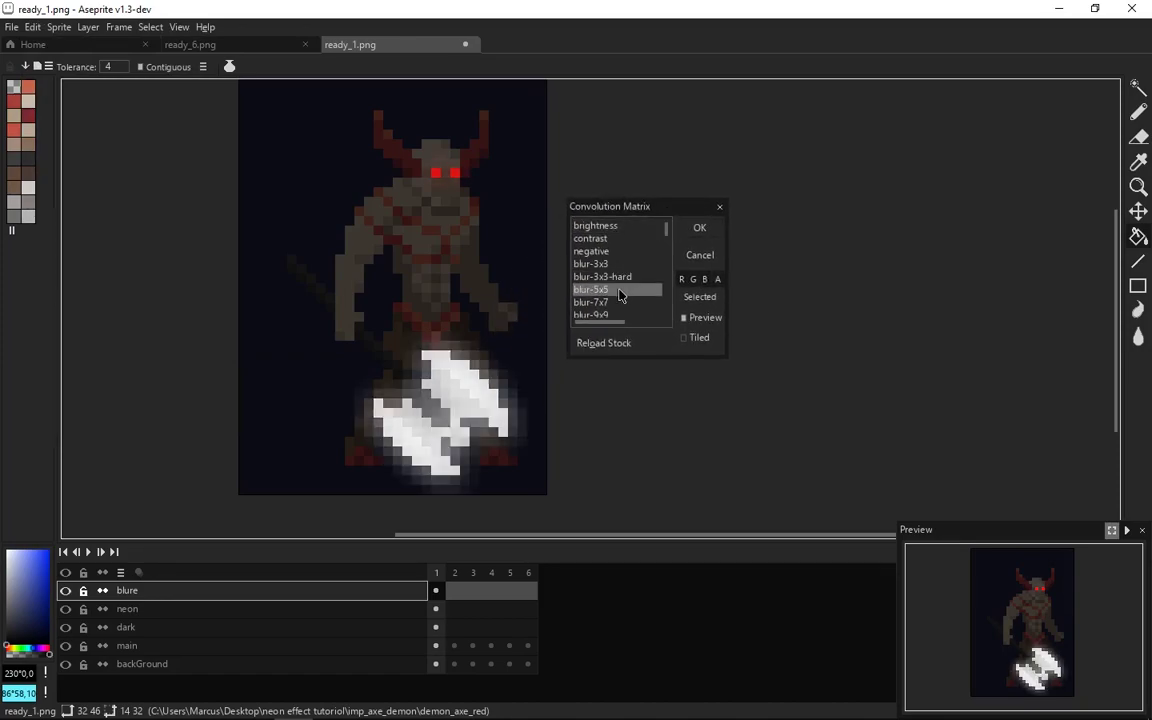
{"action": "left_click", "coordinate": [623, 303]}
{"action": "left_click", "coordinate": [623, 315]}
{"action": "scroll", "coordinate": [622, 290], "scroll_direction": "down", "scroll_amount": 2}
{"action": "left_click", "coordinate": [622, 257]}
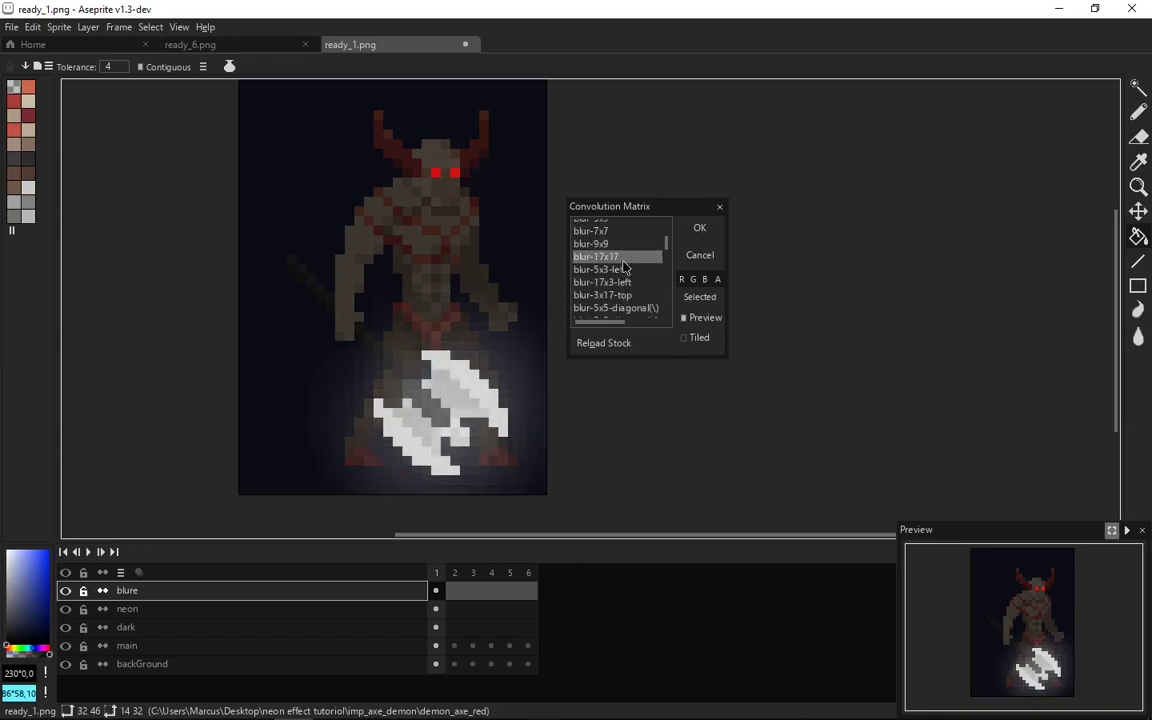
{"action": "left_click", "coordinate": [626, 270]}
{"action": "left_click", "coordinate": [629, 283]}
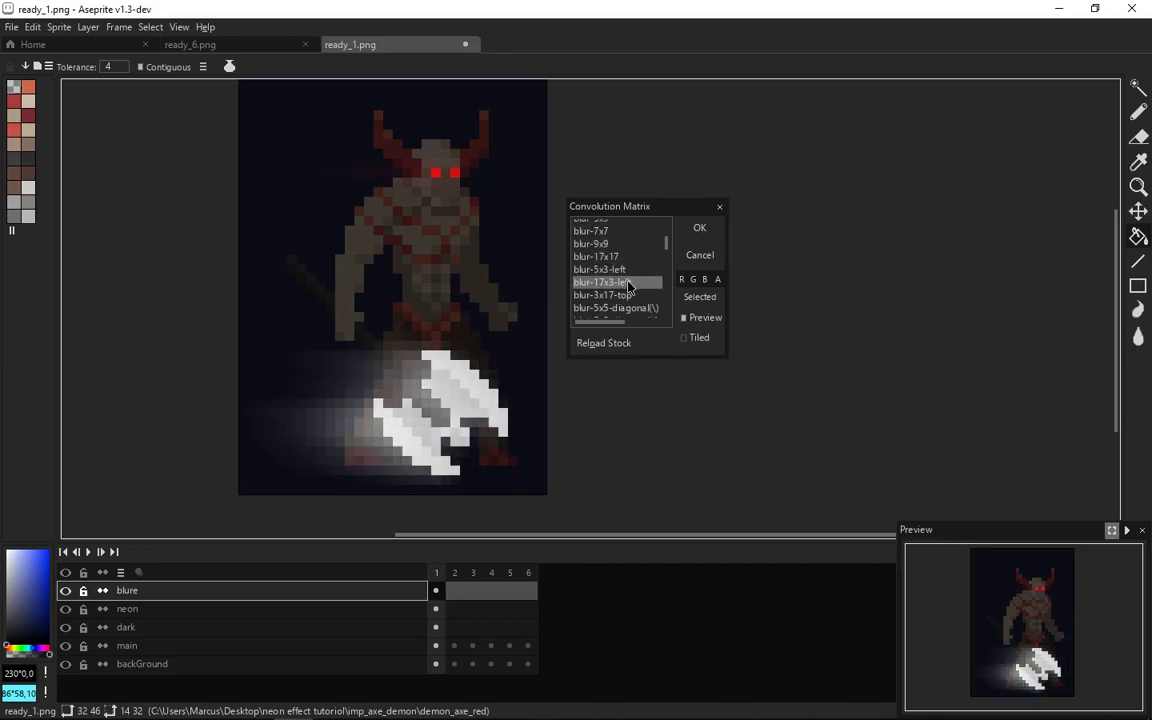
{"action": "left_click", "coordinate": [631, 294]}
{"action": "scroll", "coordinate": [632, 303], "scroll_direction": "down", "scroll_amount": 2}
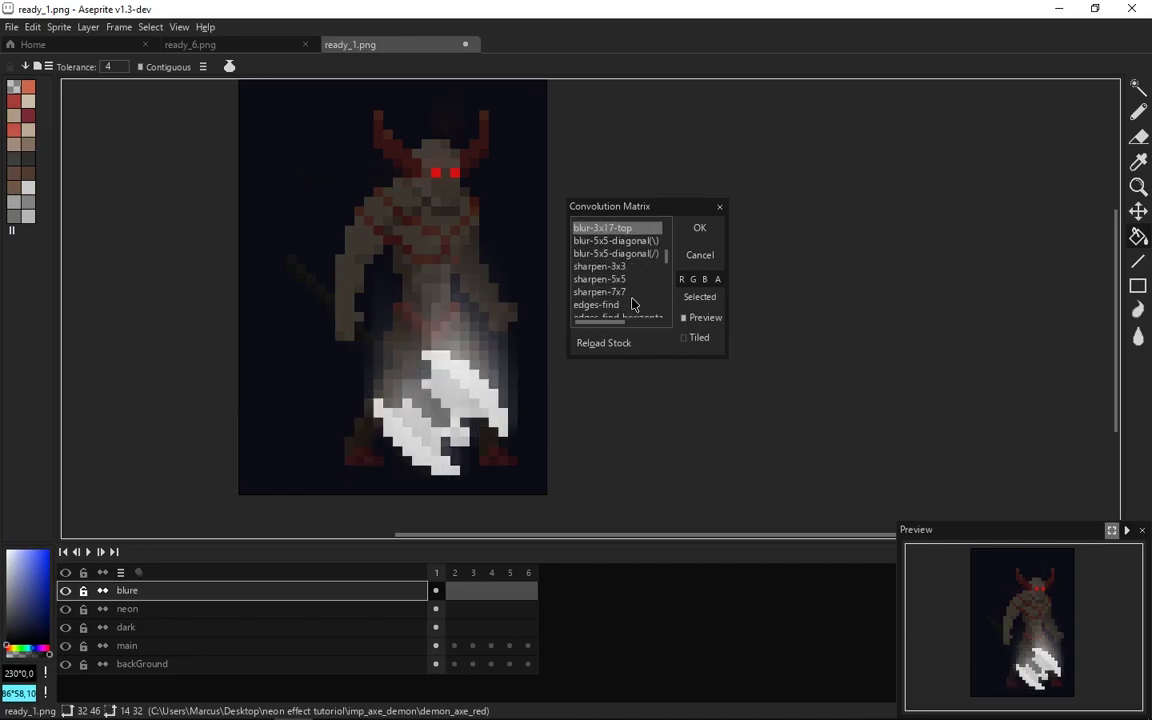
Preview the diagonal blur and sharpen presets on the axe, and compare them with blur-3x17-top, blur-5x3-left and blur-7x7.
{"action": "left_click", "coordinate": [627, 241]}
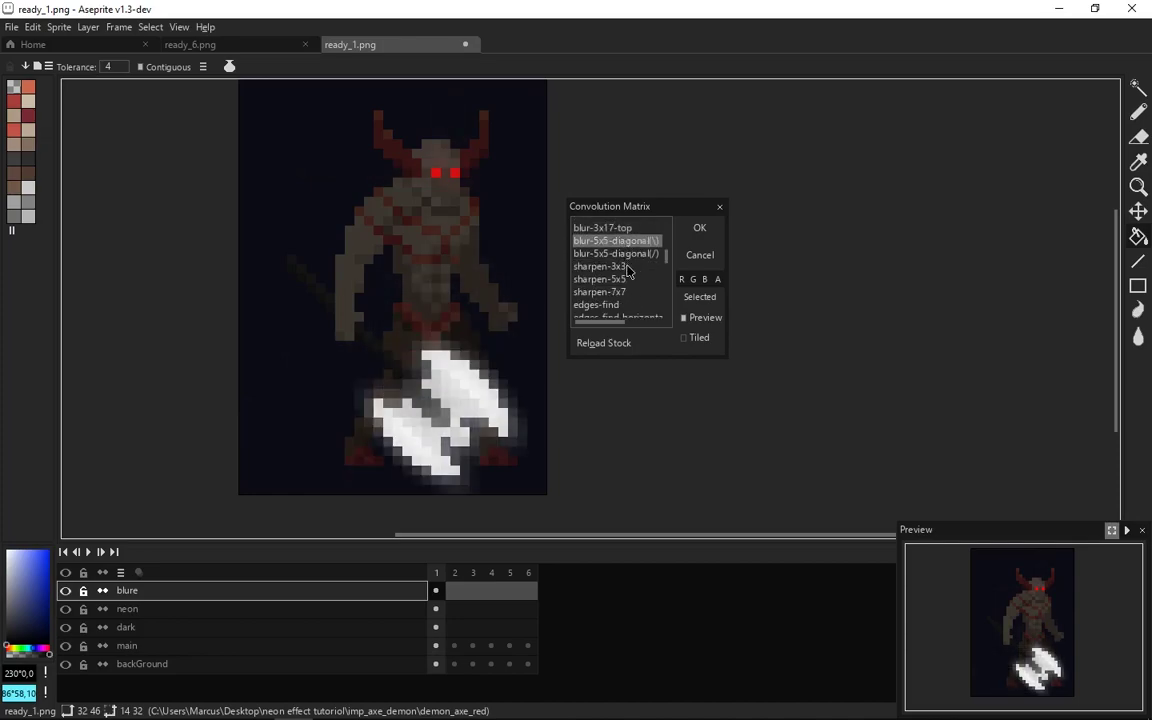
{"action": "left_click", "coordinate": [628, 267]}
{"action": "left_click", "coordinate": [627, 279]}
{"action": "scroll", "coordinate": [627, 275], "scroll_direction": "down", "scroll_amount": 2}
{"action": "scroll", "coordinate": [626, 270], "scroll_direction": "up", "scroll_amount": 3}
{"action": "left_click", "coordinate": [626, 262]}
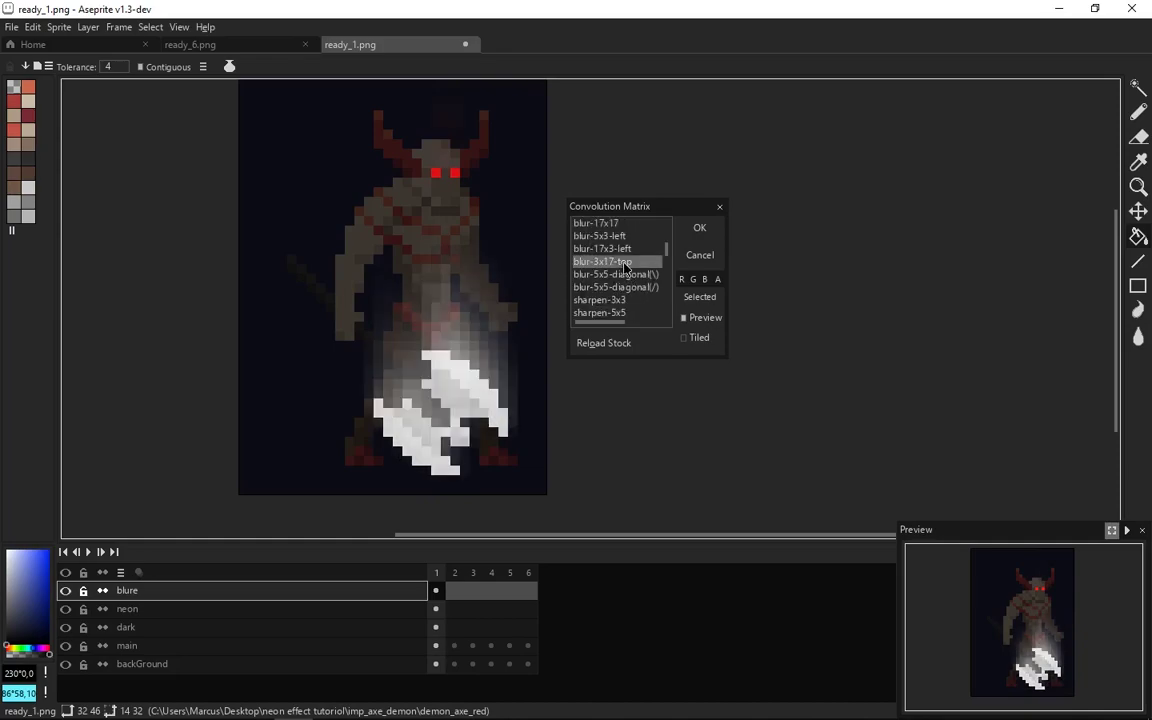
{"action": "left_click", "coordinate": [626, 248]}
{"action": "scroll", "coordinate": [624, 270], "scroll_direction": "up", "scroll_amount": 3}
{"action": "left_click", "coordinate": [622, 303]}
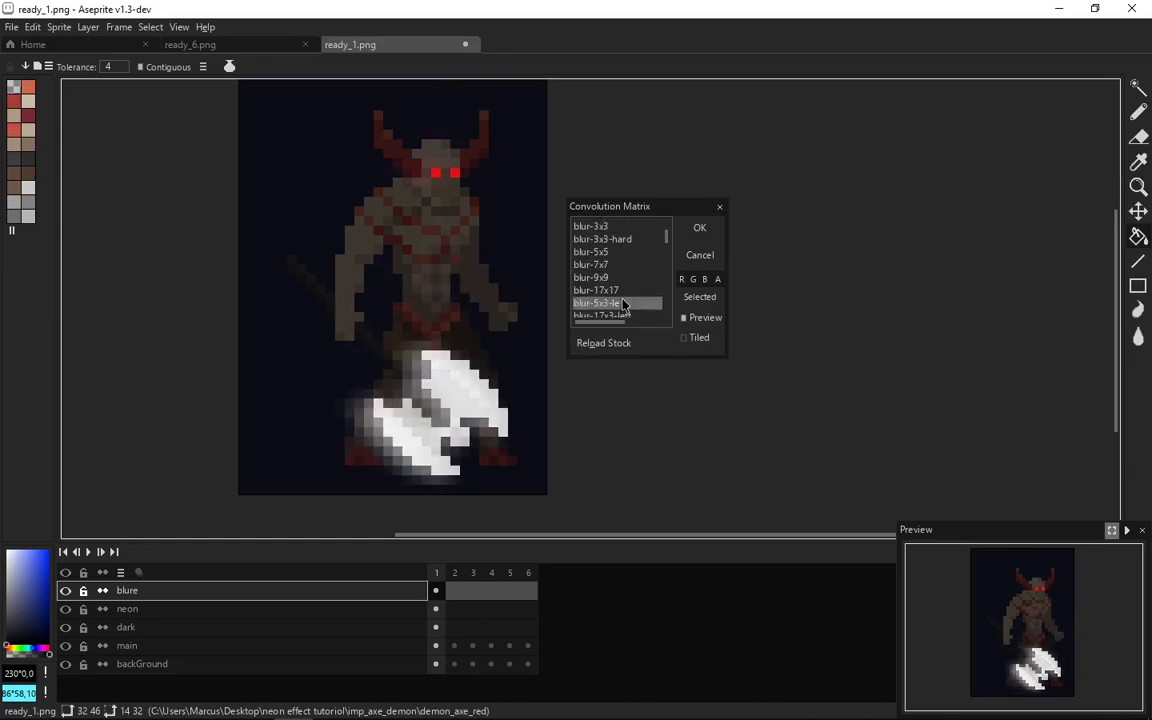
{"action": "left_click", "coordinate": [619, 278]}
{"action": "left_click", "coordinate": [622, 265]}
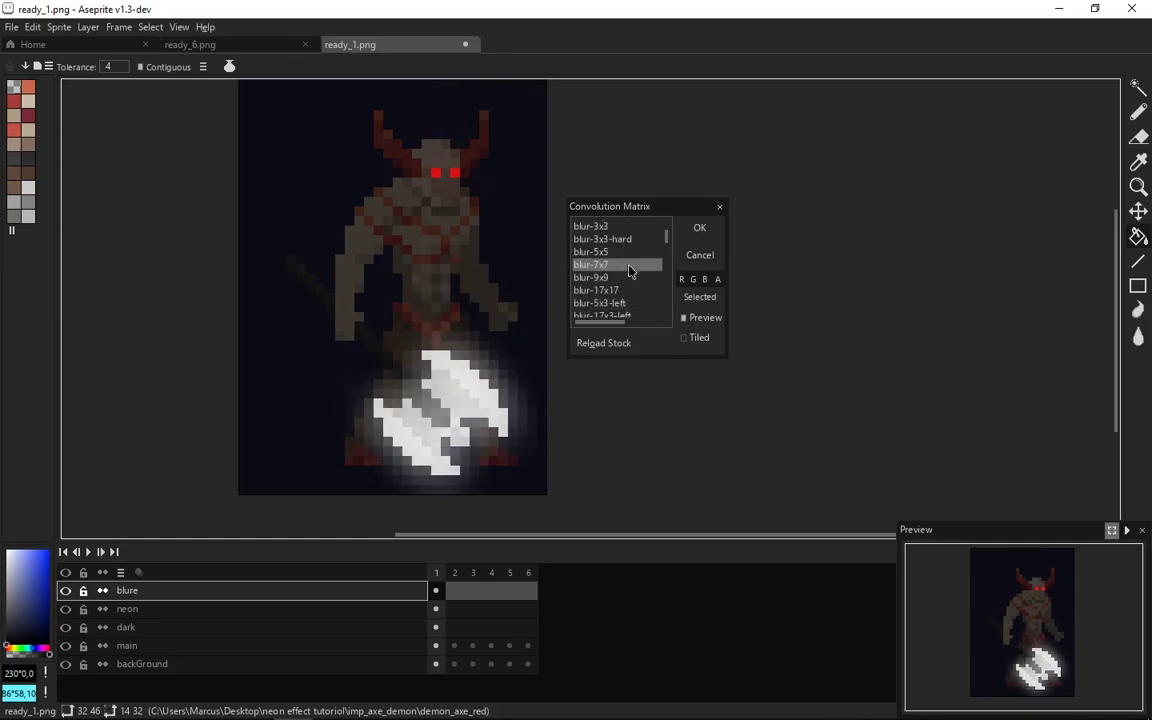
Compare more Convolution Matrix presets against the square blurs such as blur-7x7, and close the filter without applying it.
{"action": "scroll", "coordinate": [626, 272], "scroll_direction": "down", "scroll_amount": 8}
{"action": "left_click", "coordinate": [626, 278]}
{"action": "scroll", "coordinate": [628, 280], "scroll_direction": "down", "scroll_amount": 1}
{"action": "left_click", "coordinate": [628, 279]}
{"action": "scroll", "coordinate": [630, 288], "scroll_direction": "down", "scroll_amount": 1}
{"action": "left_click", "coordinate": [630, 286]}
{"action": "scroll", "coordinate": [632, 288], "scroll_direction": "down", "scroll_amount": 4}
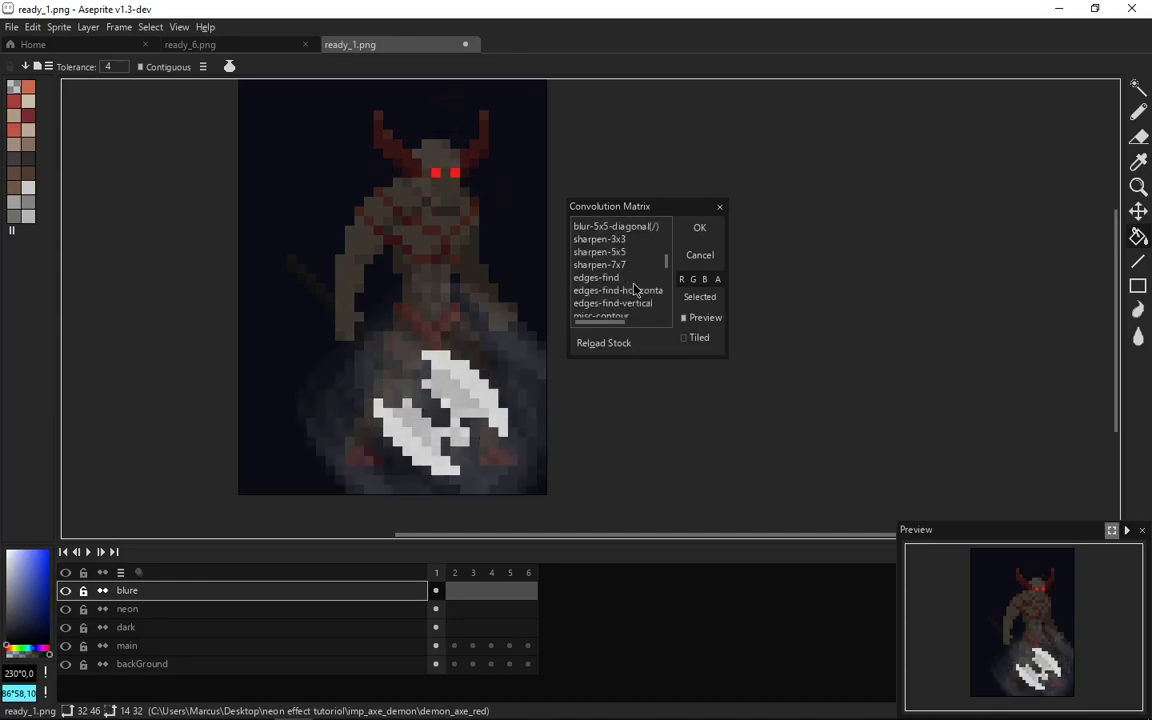
{"action": "scroll", "coordinate": [634, 289], "scroll_direction": "up", "scroll_amount": 2}
{"action": "left_click", "coordinate": [634, 286]}
{"action": "scroll", "coordinate": [634, 287], "scroll_direction": "up", "scroll_amount": 3}
{"action": "left_click", "coordinate": [635, 285]}
{"action": "left_click", "coordinate": [637, 297]}
{"action": "left_click", "coordinate": [637, 285]}
{"action": "left_click", "coordinate": [623, 273]}
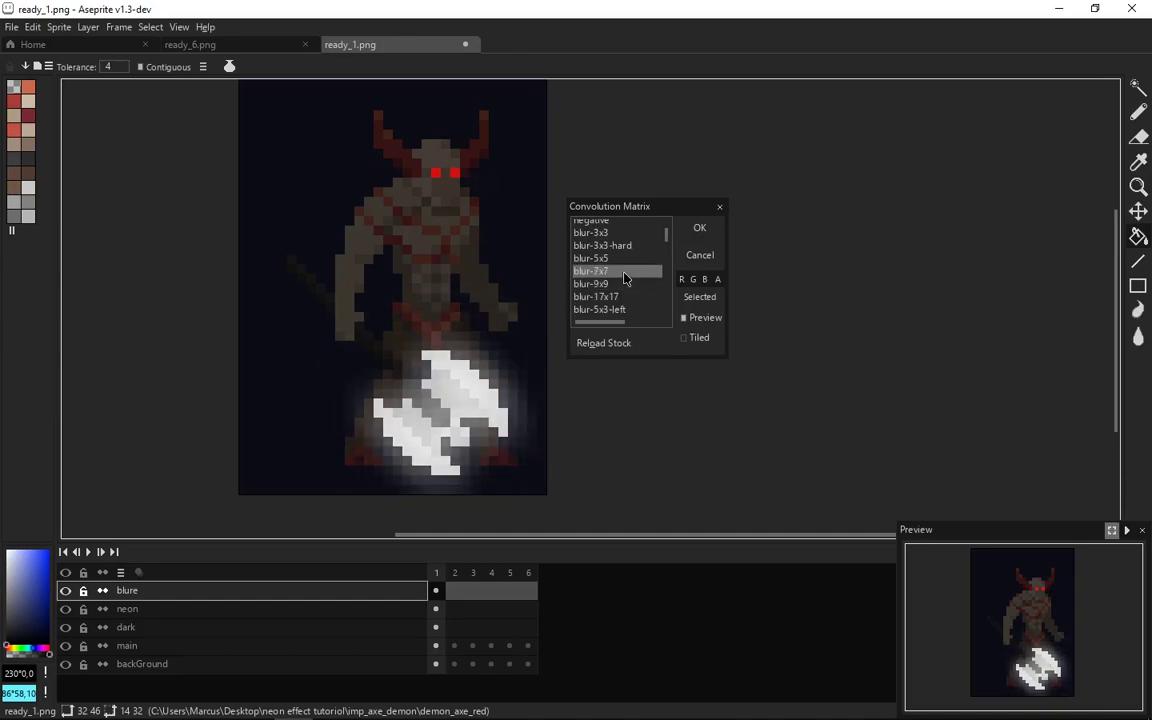
{"action": "key", "text": "Escape"}
Extend the canvas downward below the demon's feet, making the sprite 32 by 50 pixels.
{"action": "scroll", "coordinate": [590, 290], "scroll_direction": "down", "scroll_amount": 4}
{"action": "key", "text": "ctrl+alt+c"}
{"action": "left_click_drag", "start_coordinate": [494, 365], "coordinate": [496, 368]}
{"action": "left_click", "coordinate": [943, 310]}
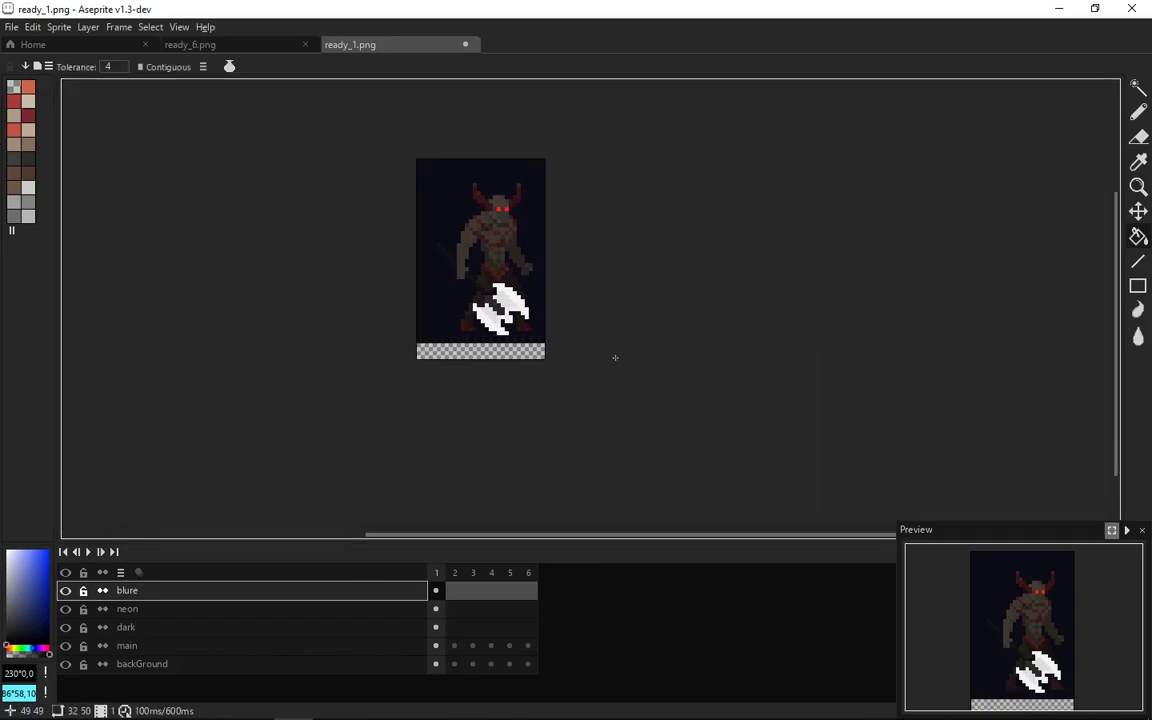
Try to fill the empty strip on frame 1 of the backGround layer with the darkened background colour #0b0d15, and undo the fill.
{"action": "scroll", "coordinate": [622, 357], "scroll_direction": "up", "scroll_amount": 4}
{"action": "left_click", "coordinate": [400, 664]}
{"action": "left_click", "coordinate": [296, 411], "text": "alt"}
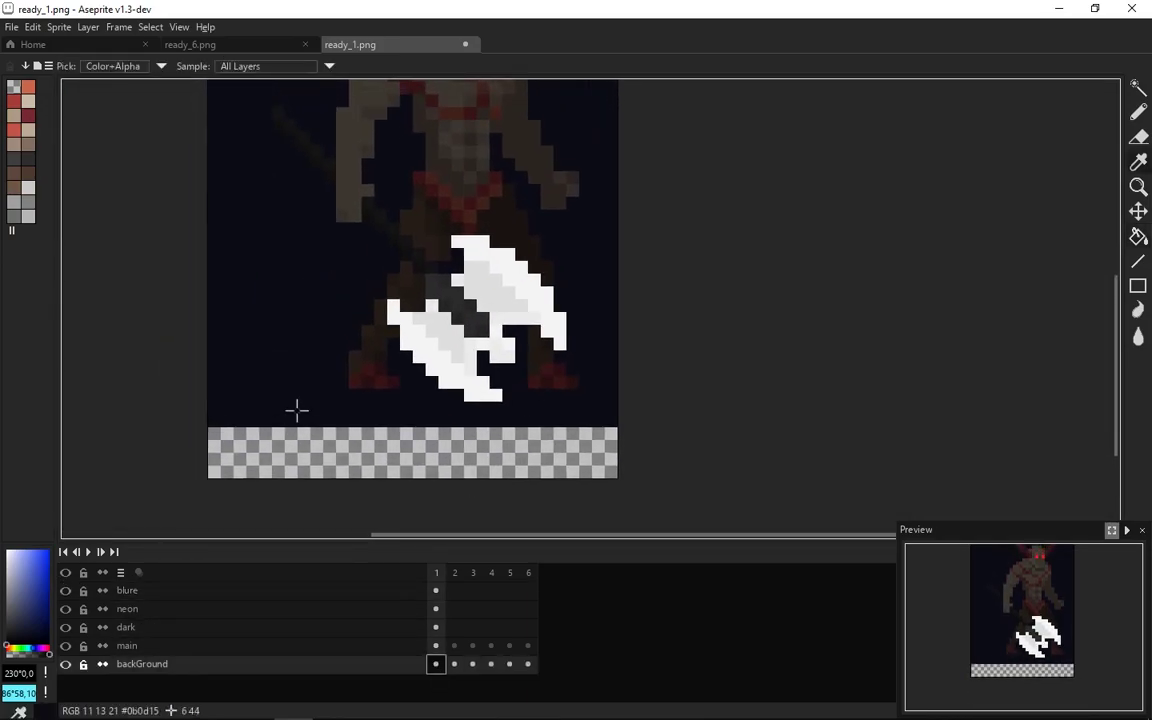
{"action": "left_click", "coordinate": [292, 445]}
{"action": "key", "text": "ctrl+z"}
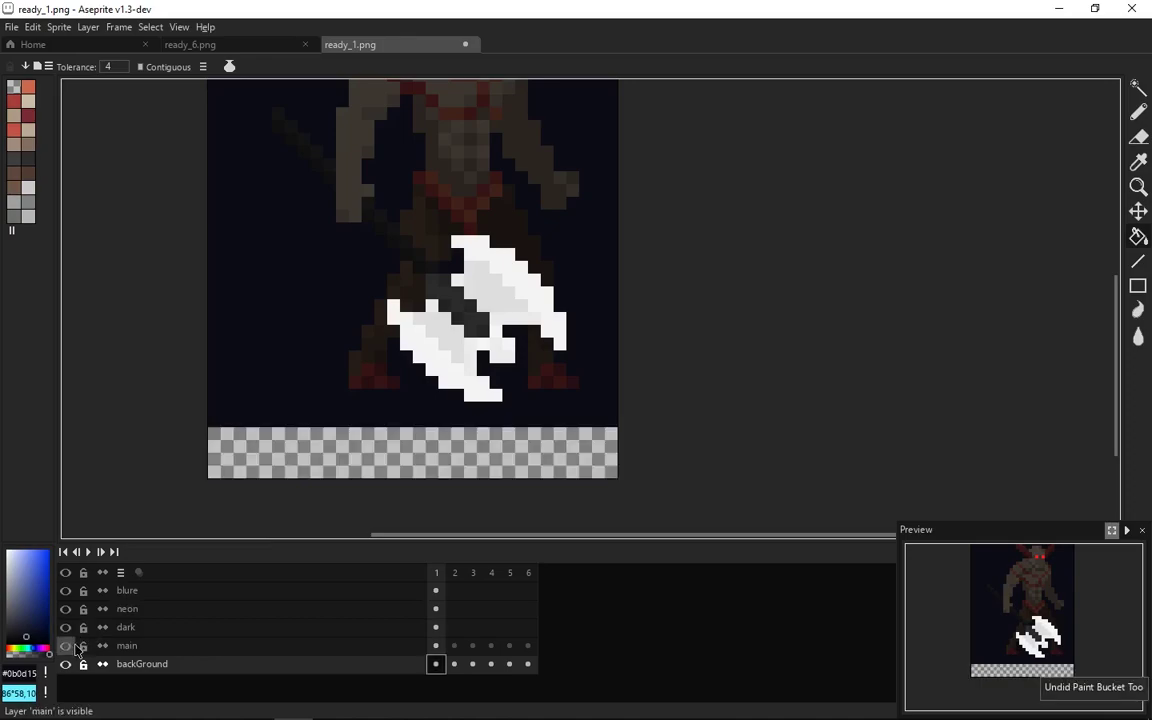
Fill the backGround layer's empty lower strip with its own blue #22273f, hiding the dark layer while sampling and showing it again.
{"action": "left_click", "coordinate": [65, 627]}
{"action": "left_click", "coordinate": [272, 412], "text": "alt"}
{"action": "left_click", "coordinate": [298, 450]}
{"action": "scroll", "coordinate": [321, 442], "scroll_direction": "down", "scroll_amount": 3}
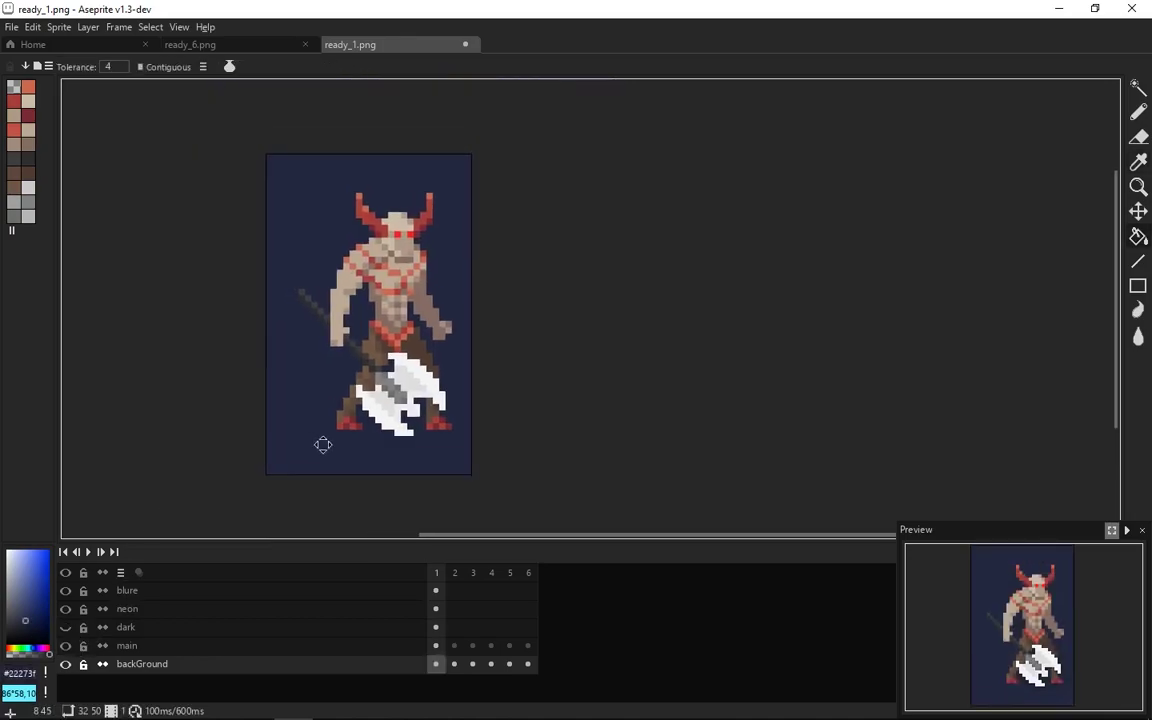
{"action": "left_click", "coordinate": [65, 627]}
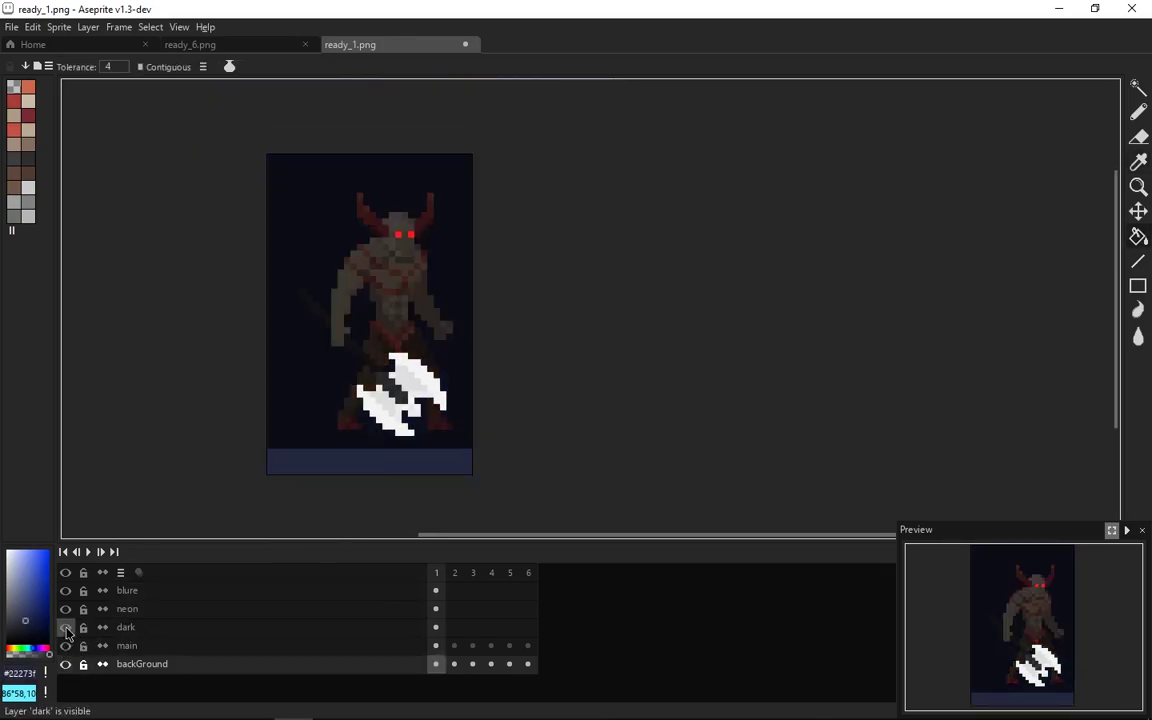
Fill the uncovered strip along the canvas's lower edge with black on the dark layer.
{"action": "left_click", "coordinate": [160, 627]}
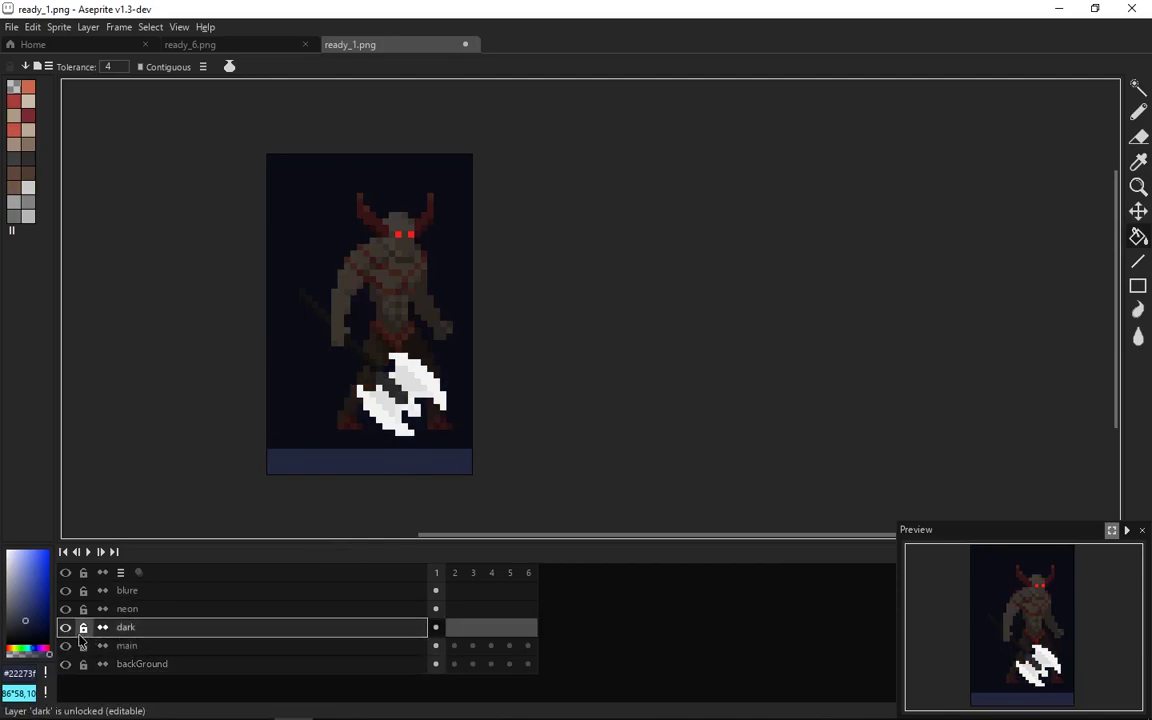
{"action": "key", "text": "i"}
{"action": "left_click", "coordinate": [304, 431]}
{"action": "key", "text": "g"}
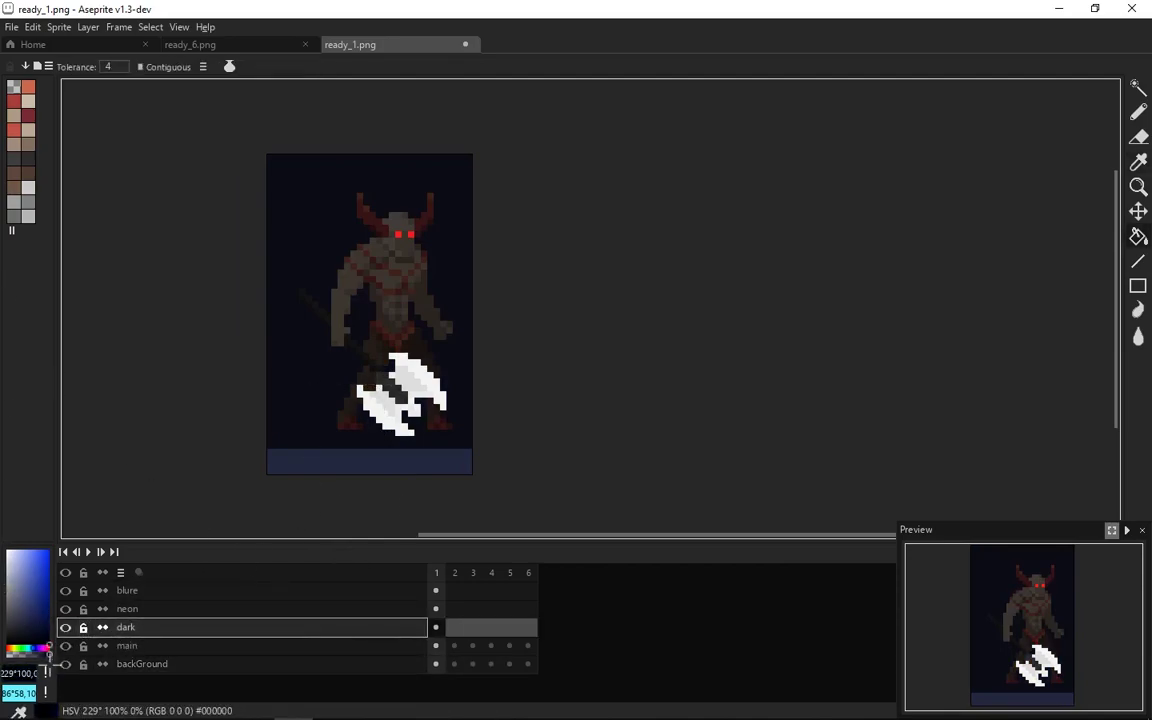
{"action": "left_click", "coordinate": [306, 463]}
{"action": "scroll", "coordinate": [327, 404], "scroll_direction": "up", "scroll_amount": 2}
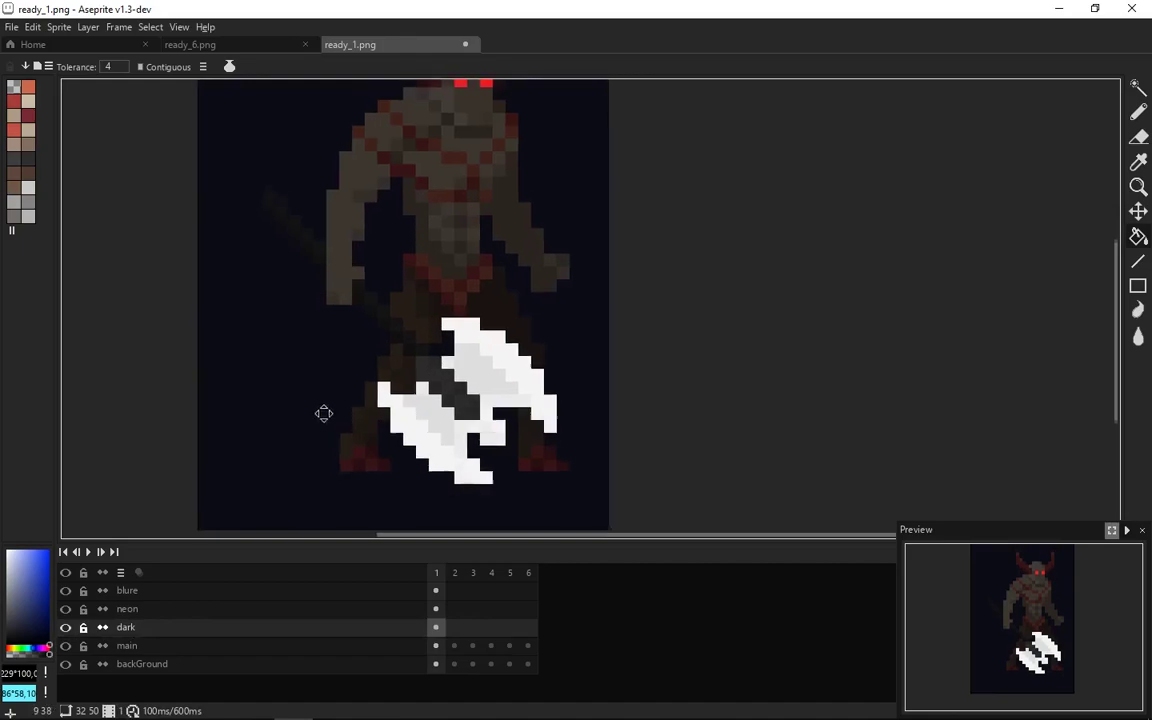
{"action": "scroll", "coordinate": [327, 404], "scroll_direction": "down", "scroll_amount": 1}
Apply the blur-9x9 Convolution Matrix filter to frame 1 of the blure layer.
{"action": "left_click", "coordinate": [436, 591]}
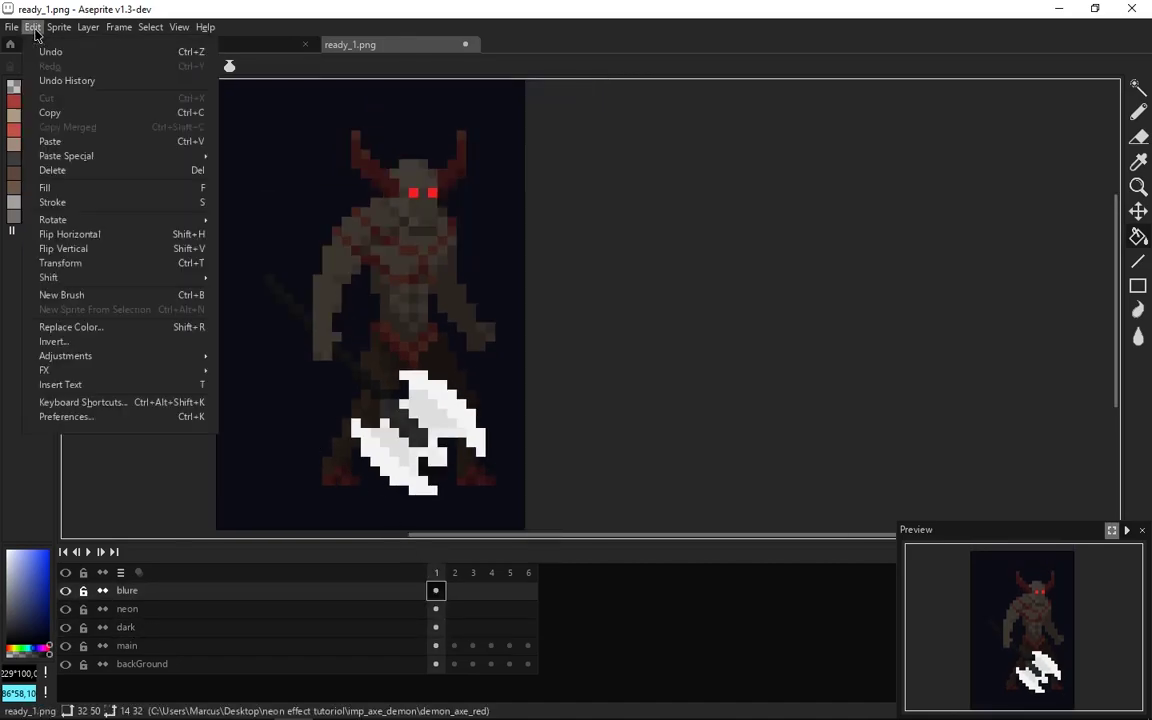
{"action": "key", "text": "F9"}
{"action": "key", "text": "Up"}
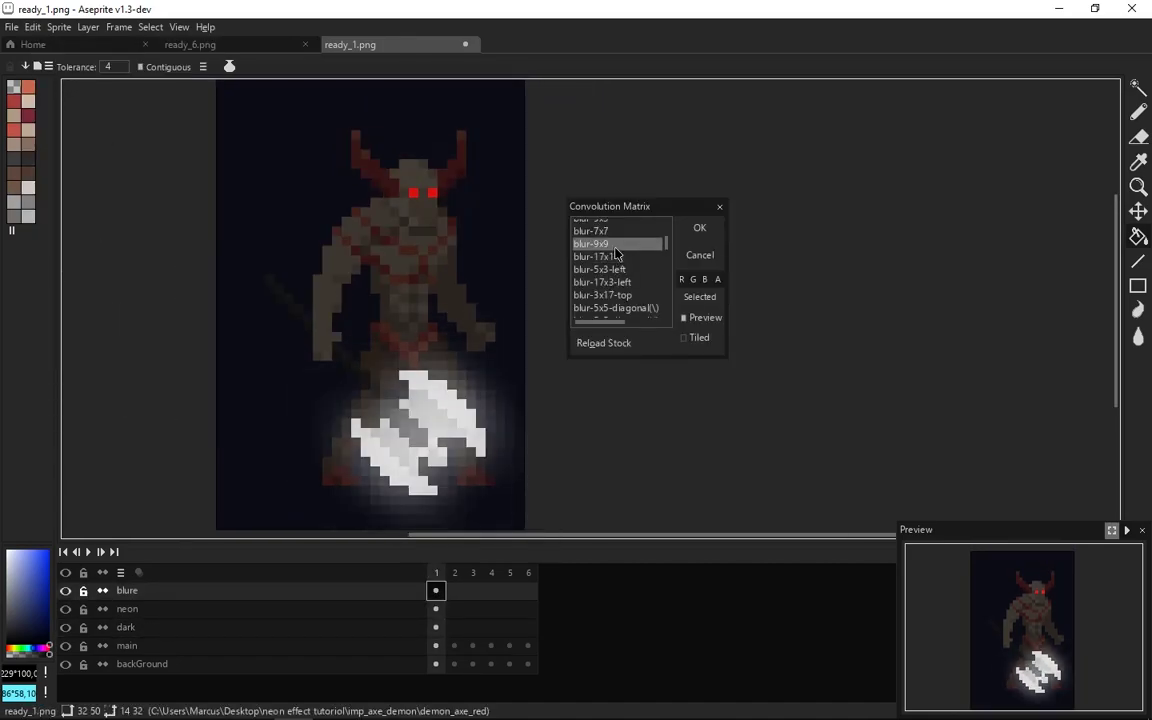
{"action": "left_click", "coordinate": [700, 226]}
Lower the blure layer's opacity to about 116.
{"action": "double_click", "coordinate": [350, 591]}
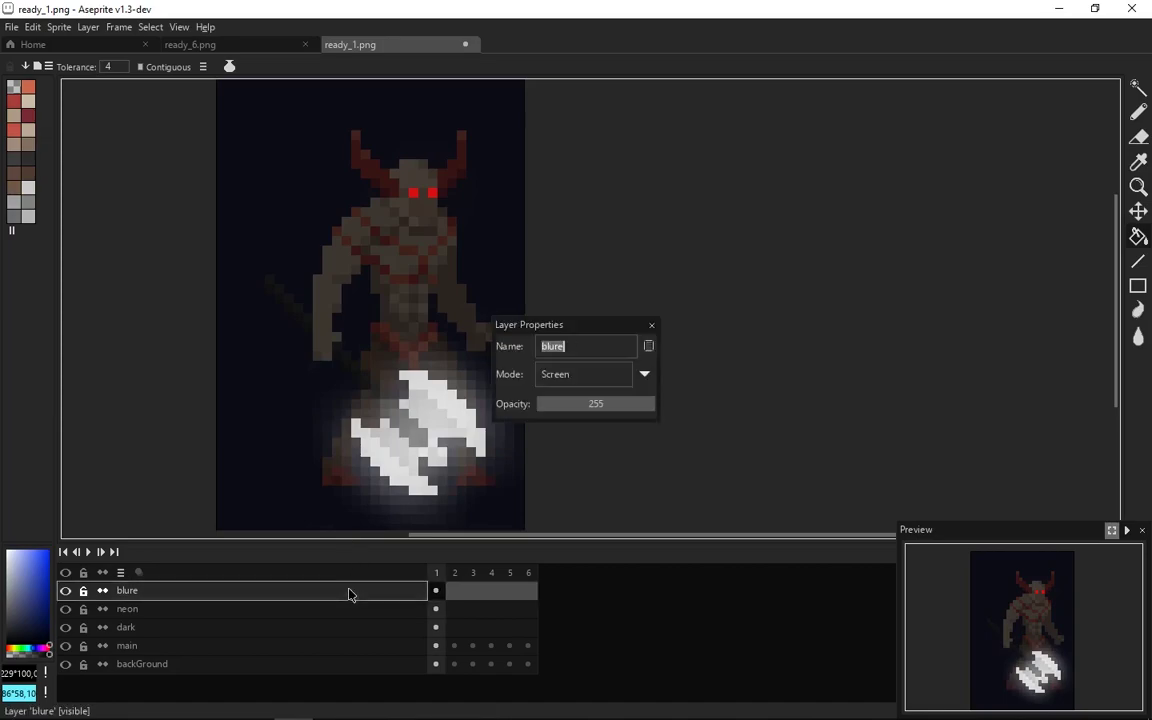
{"action": "left_click", "coordinate": [597, 404]}
{"action": "left_click_drag", "start_coordinate": [591, 408], "coordinate": [586, 409]}
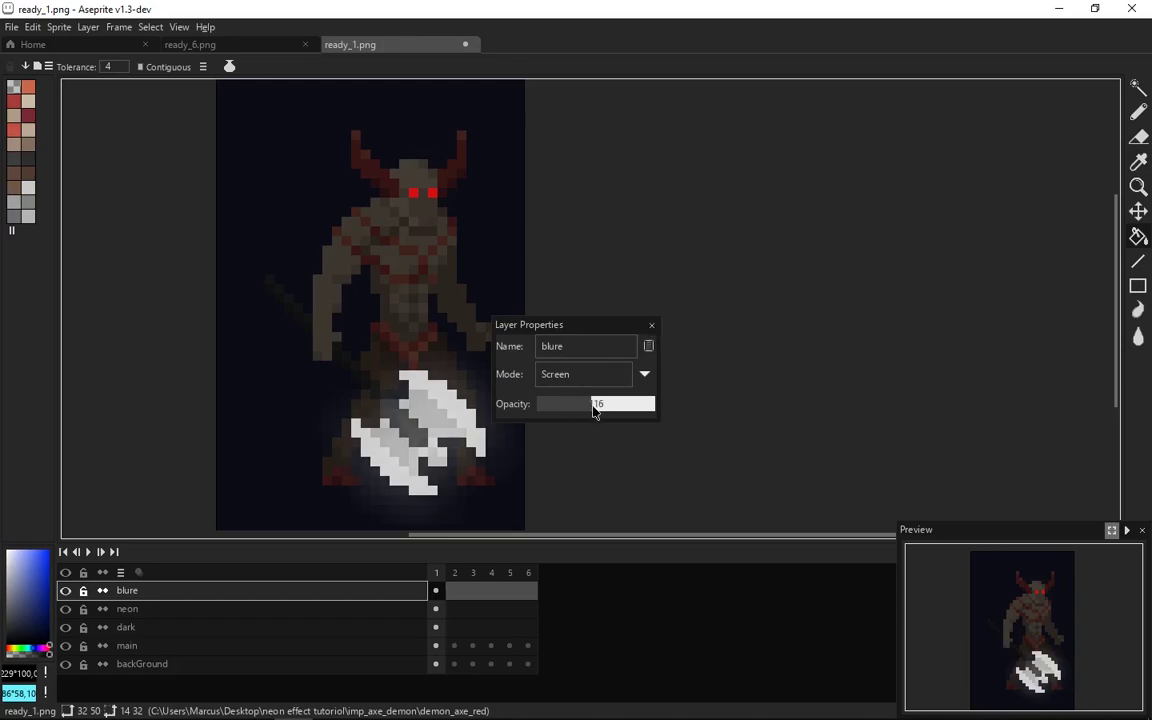
{"action": "left_click", "coordinate": [651, 325]}
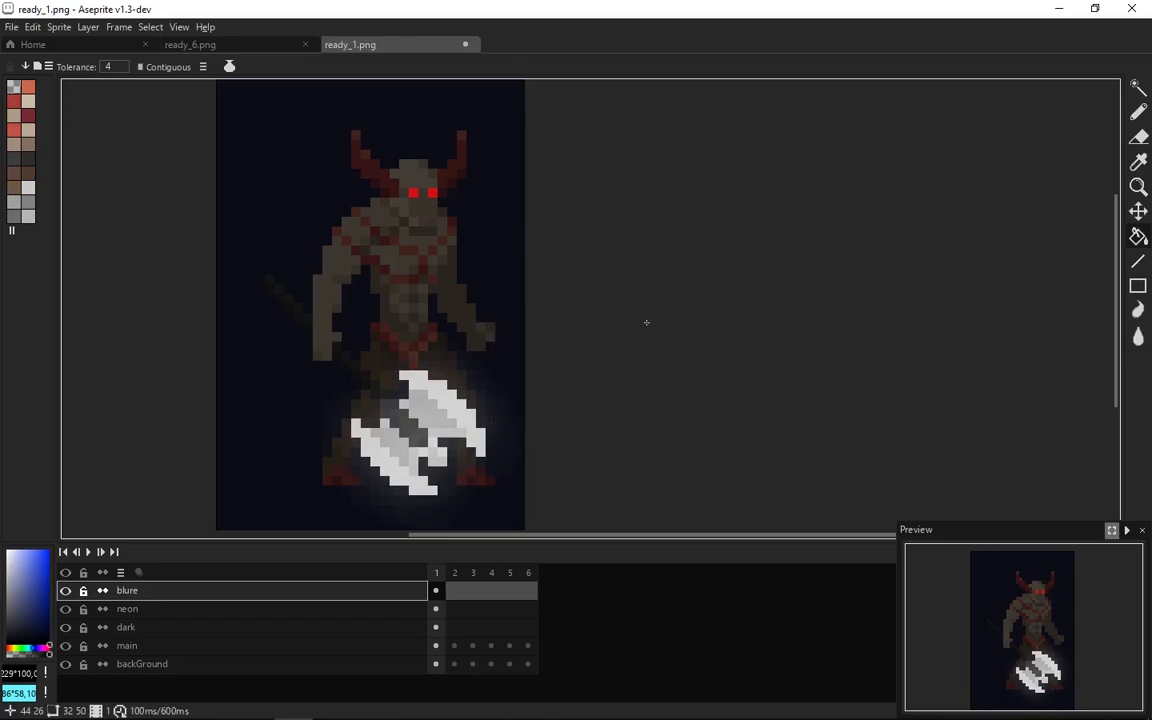
Sample the eye red #d61010 and paint single pixels above, below and on both sides of the demon's left-hand eye on the blure layer.
{"action": "scroll", "coordinate": [411, 159], "scroll_direction": "up", "scroll_amount": 4}
{"action": "scroll", "coordinate": [393, 183], "scroll_direction": "down", "scroll_amount": 1}
{"action": "key", "text": "b"}
{"action": "scroll", "coordinate": [405, 268], "scroll_direction": "up", "scroll_amount": 1}
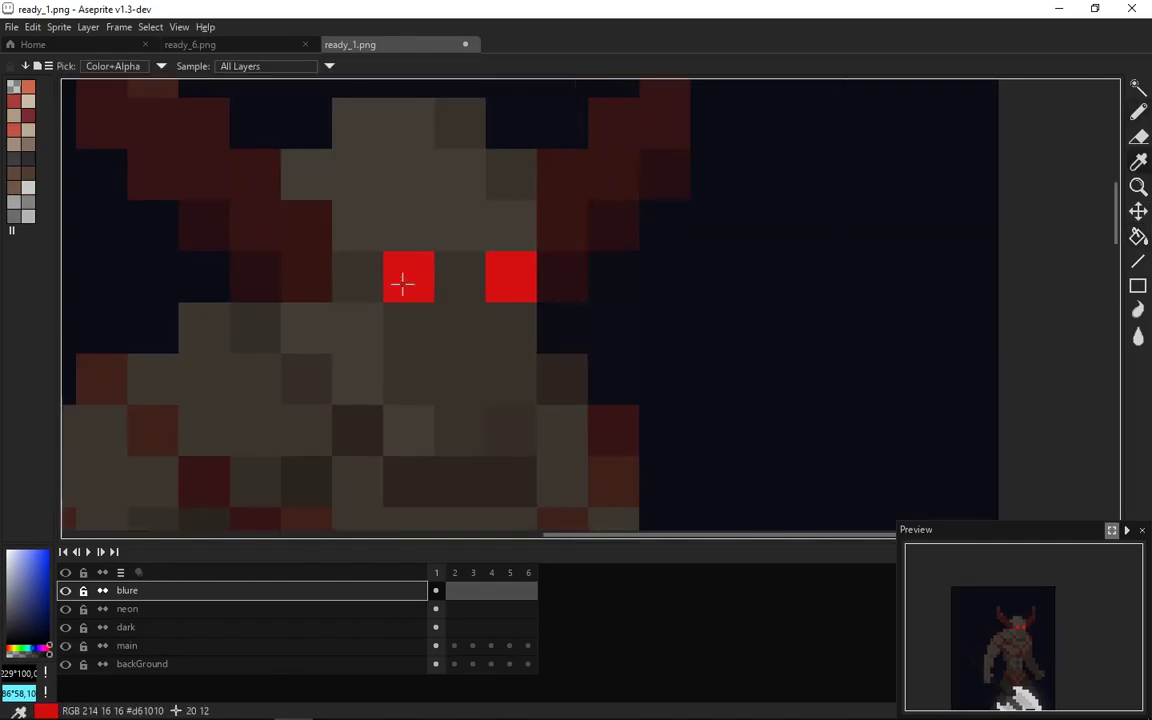
{"action": "left_click", "coordinate": [401, 280], "text": "alt"}
{"action": "left_click", "coordinate": [414, 327]}
{"action": "left_click", "coordinate": [368, 274]}
{"action": "left_click", "coordinate": [408, 225]}
{"action": "left_click", "coordinate": [450, 265]}
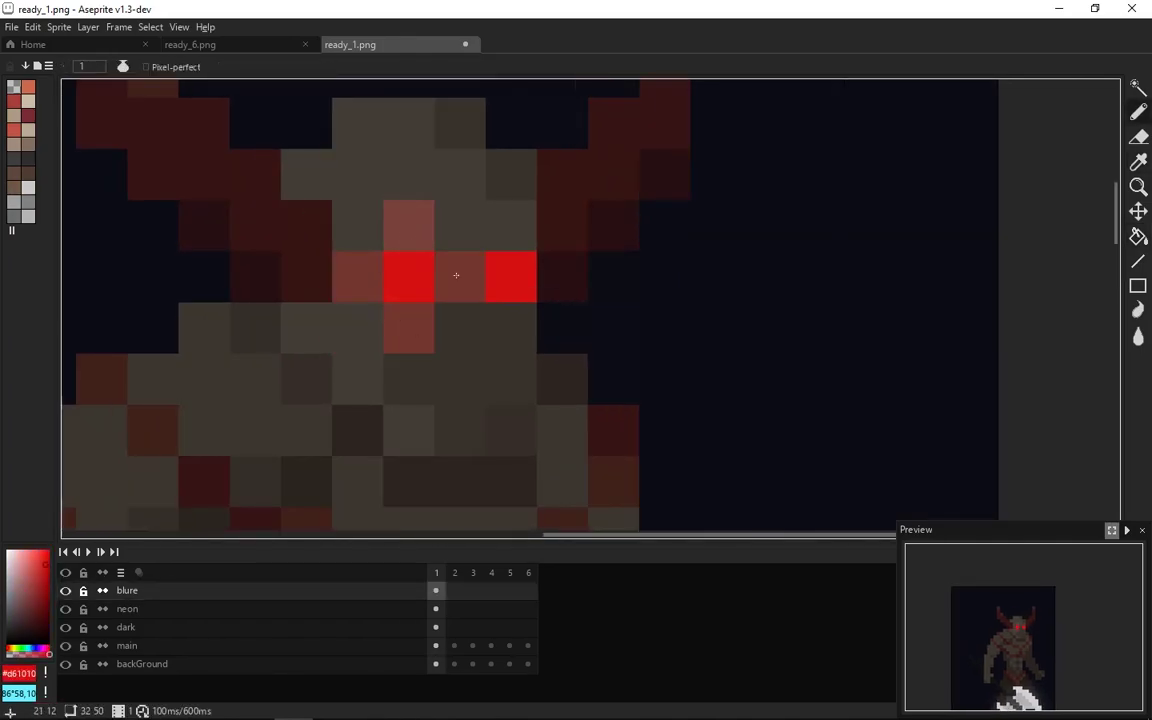
Paint red pixels above, below and on the outer side of the right-hand eye, undoing the extra pixel between the eyes.
{"action": "left_click", "coordinate": [522, 226]}
{"action": "left_click", "coordinate": [522, 319]}
{"action": "left_click", "coordinate": [561, 276]}
{"action": "left_click", "coordinate": [464, 305]}
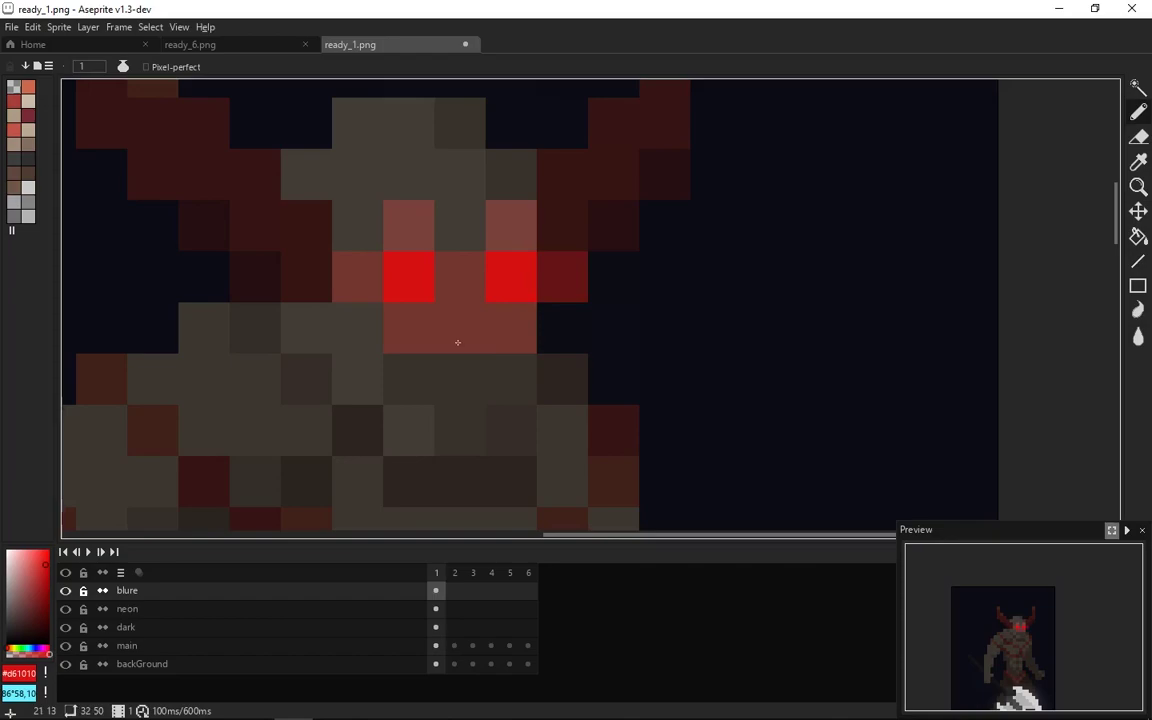
{"action": "key", "text": "ctrl+z"}
Paint fainter pixels of translucent pure red around the eyes' existing glow on the blure layer.
{"action": "left_click", "coordinate": [40, 645]}
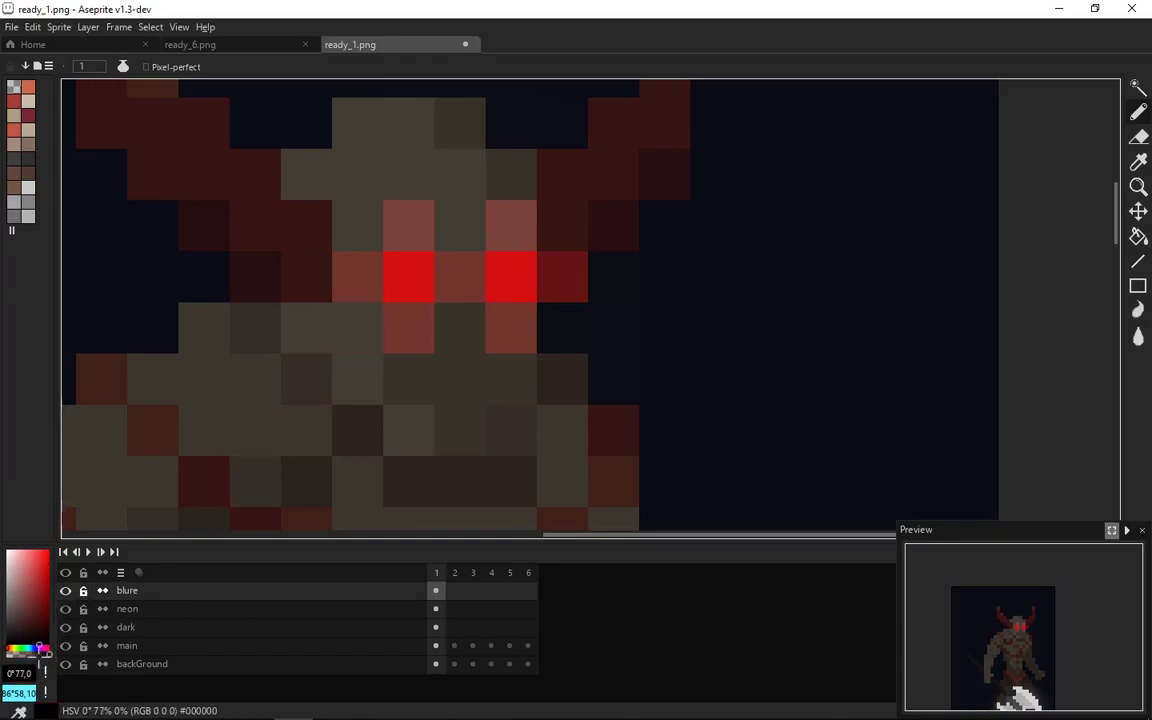
{"action": "left_click", "coordinate": [390, 298], "text": "alt"}
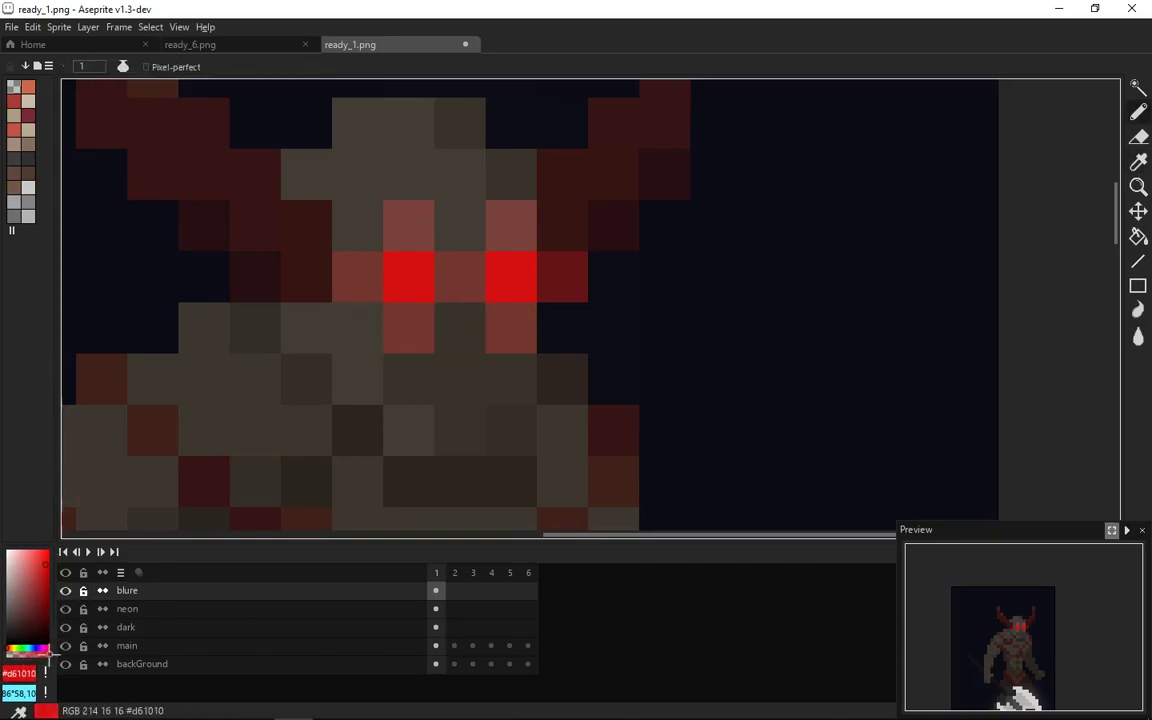
{"action": "left_click", "coordinate": [47, 552]}
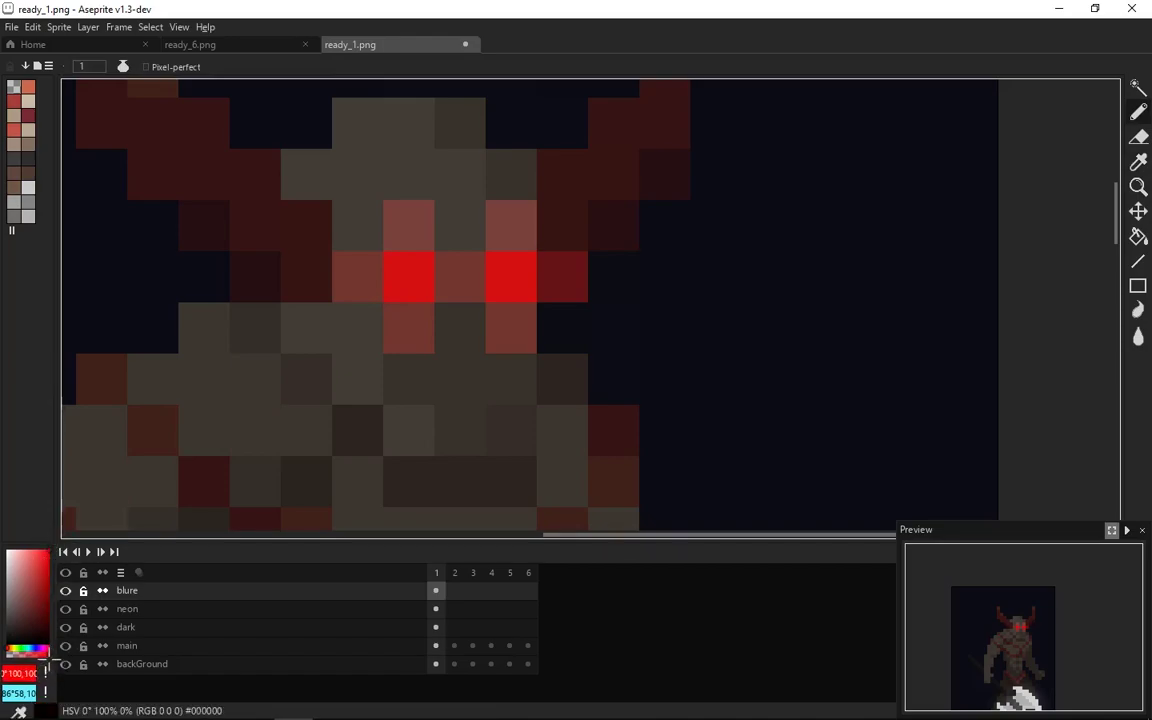
{"action": "left_click", "coordinate": [373, 319]}
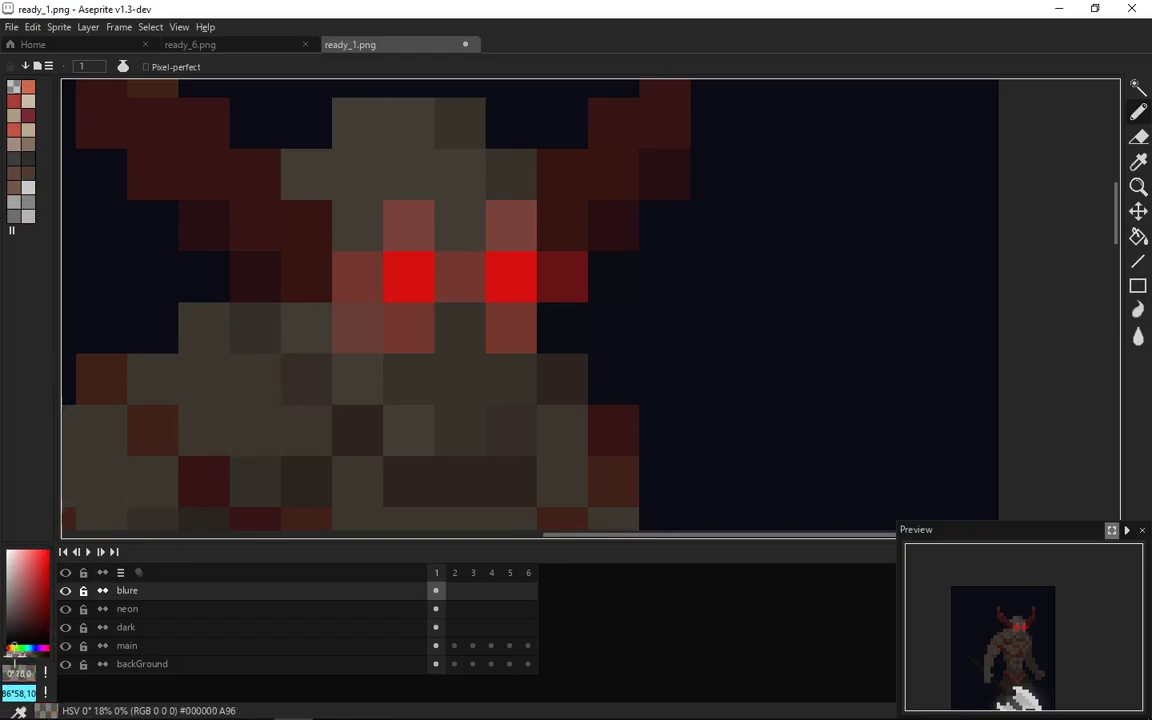
{"action": "left_click", "coordinate": [20, 650]}
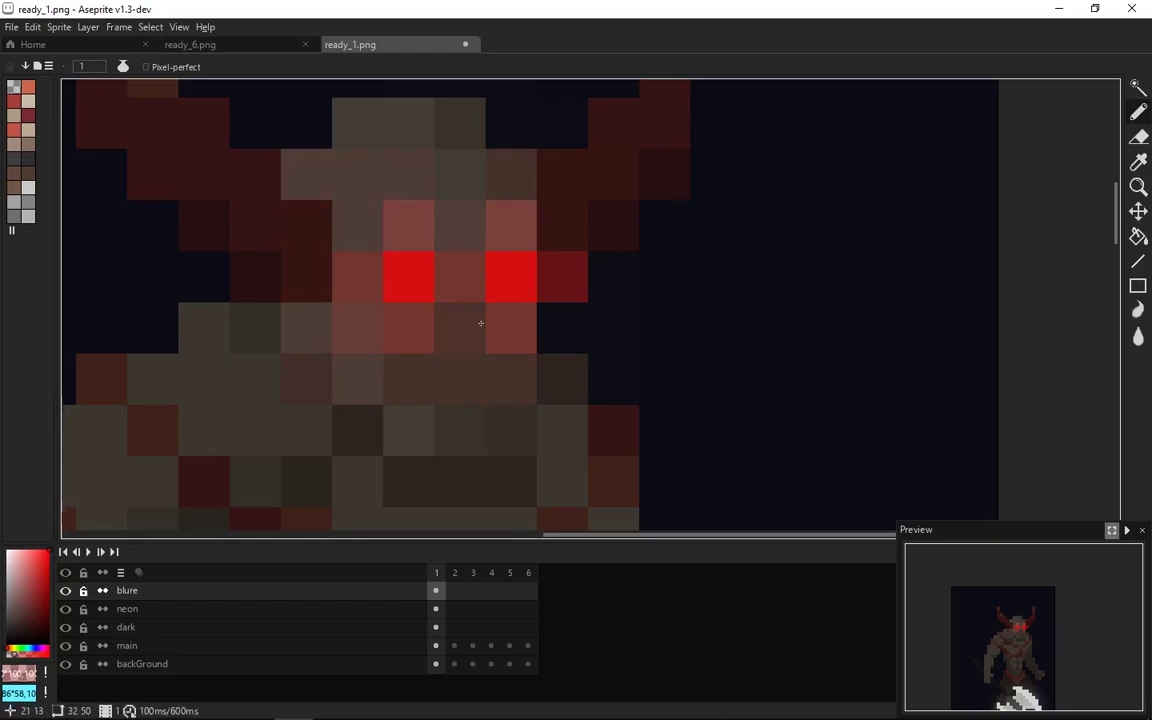
{"action": "scroll", "coordinate": [509, 333], "scroll_direction": "down", "scroll_amount": 4}
{"action": "scroll", "coordinate": [571, 262], "scroll_direction": "up", "scroll_amount": 3}
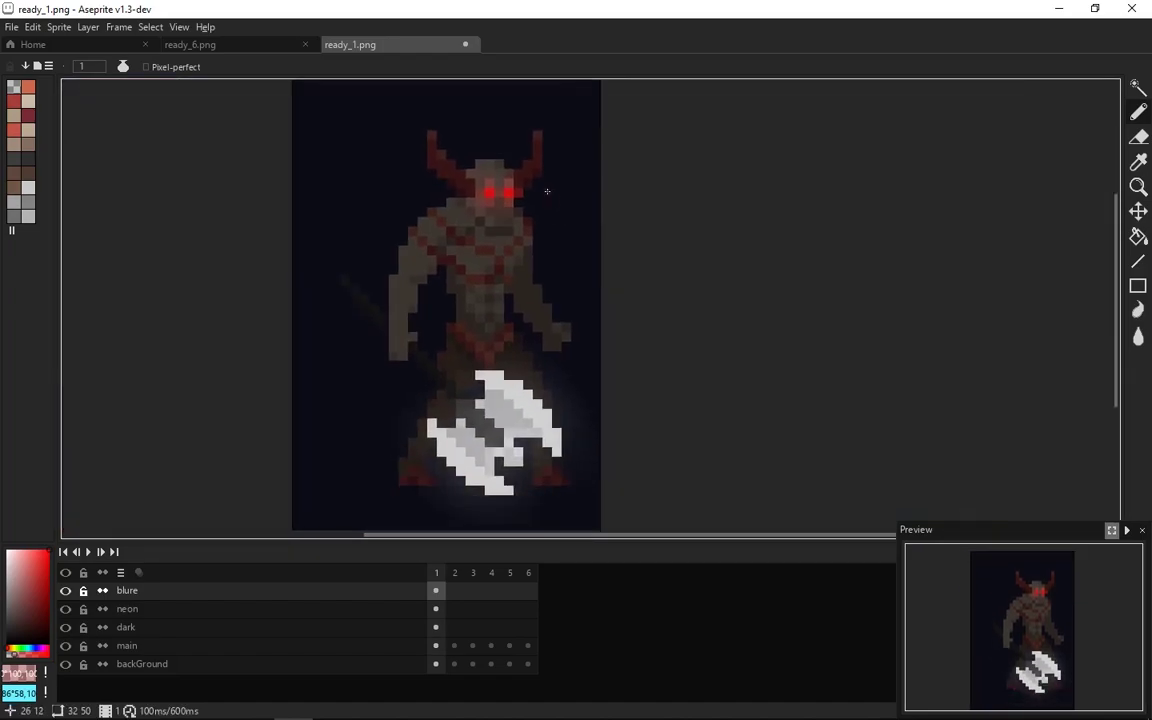
{"action": "scroll", "coordinate": [545, 188], "scroll_direction": "down", "scroll_amount": 1}
{"action": "scroll", "coordinate": [506, 180], "scroll_direction": "up", "scroll_amount": 1}
{"action": "scroll", "coordinate": [275, 246], "scroll_direction": "up", "scroll_amount": 2}
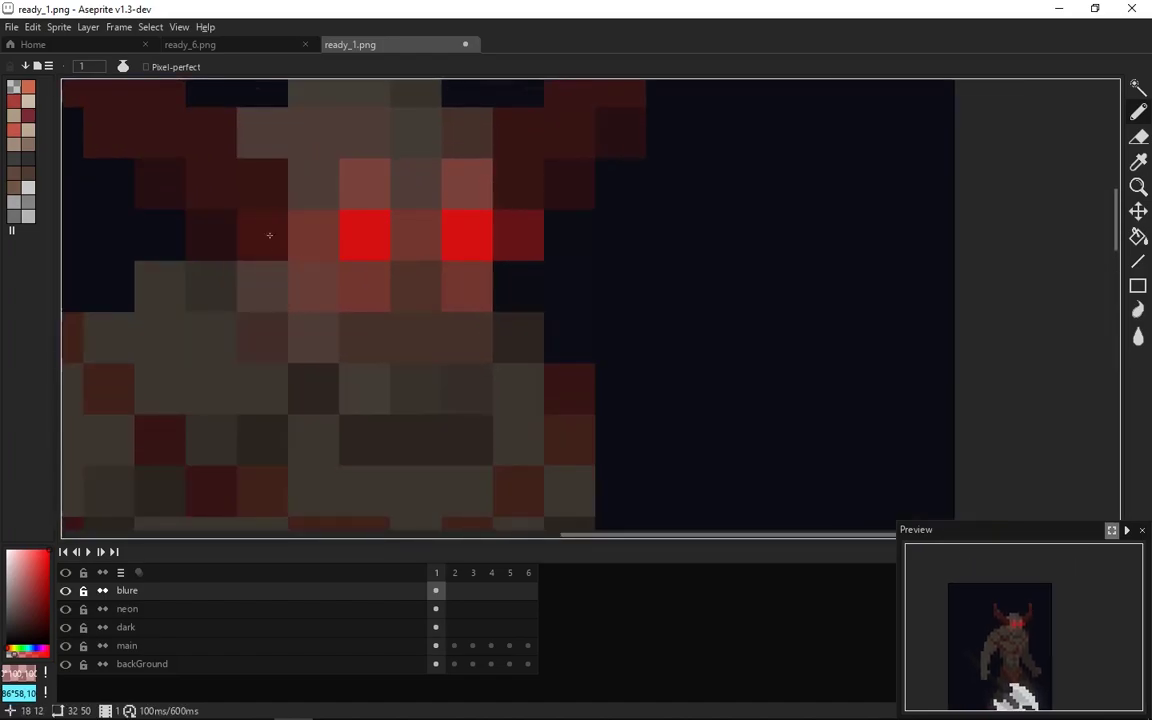